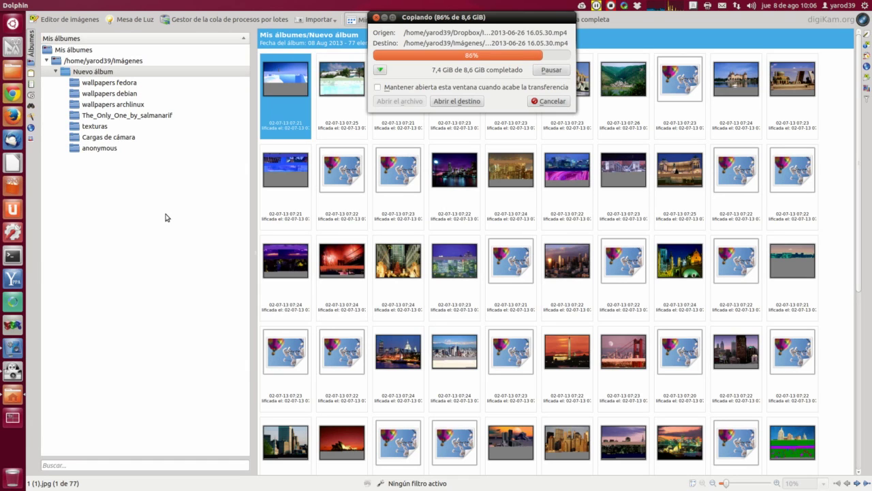
Browse the wallpapers fedora, wallpapers debian, Nuevo álbum and anonymous albums in the album tree
left_click(166, 217)
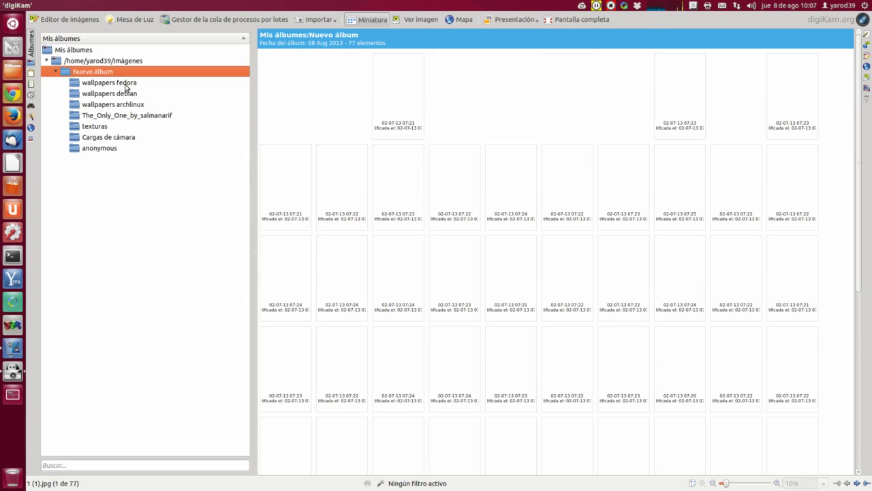
left_click(125, 84)
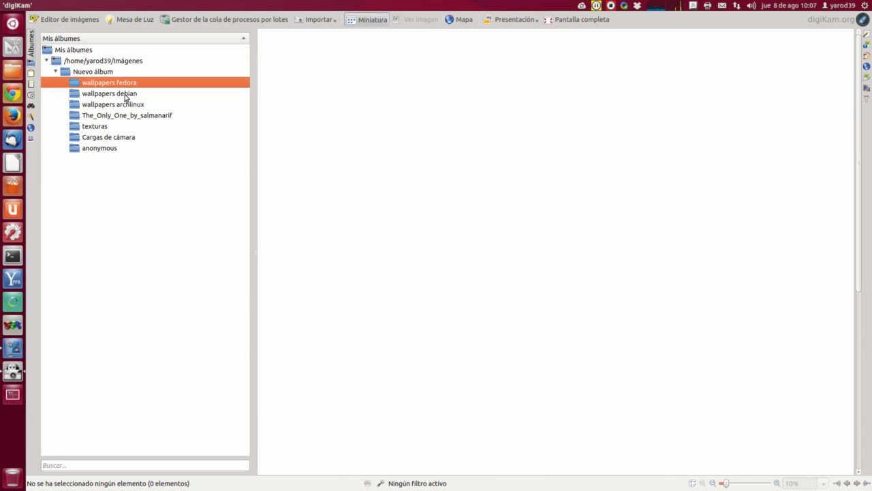
left_click(125, 95)
key("Up")
left_click(126, 96)
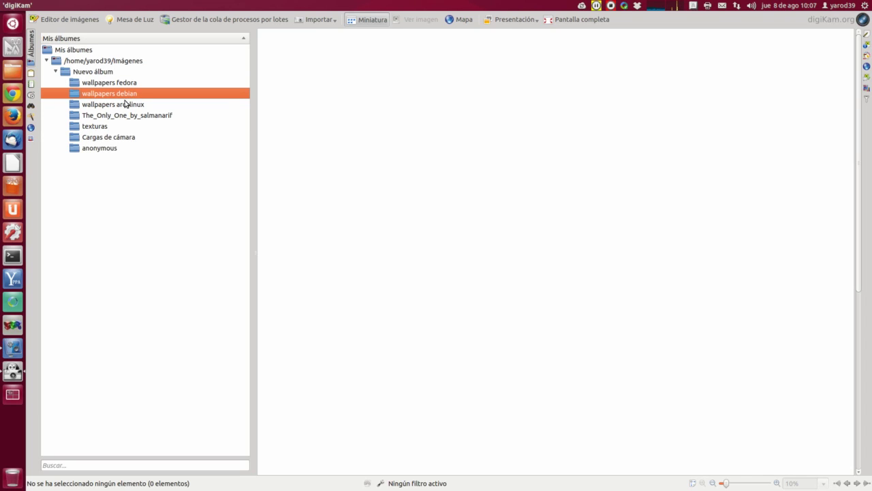
left_click(103, 73)
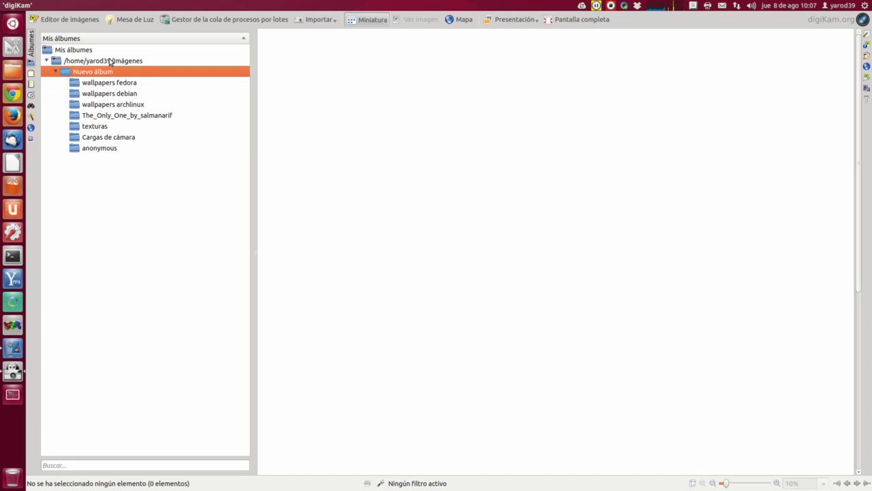
left_click(110, 62)
left_click(108, 147)
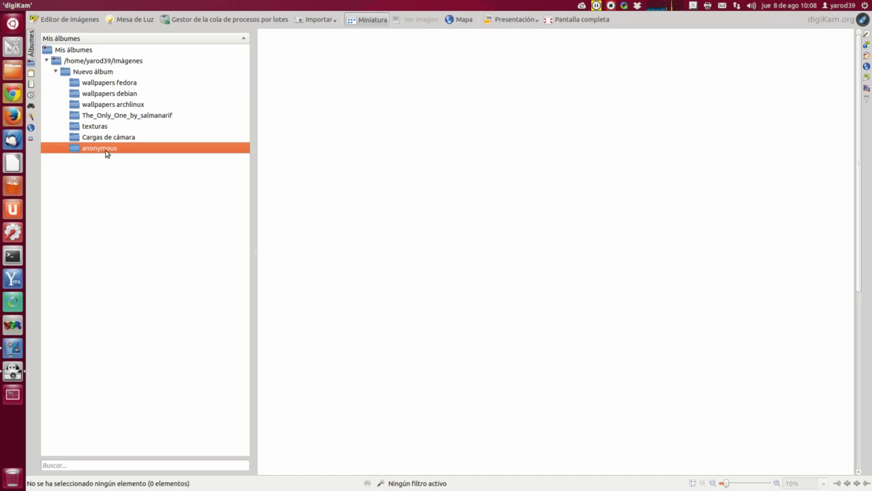
Look through the Cargas de cámara and texturas albums, and preview the first image of wallpapers archlinux
left_click(107, 138)
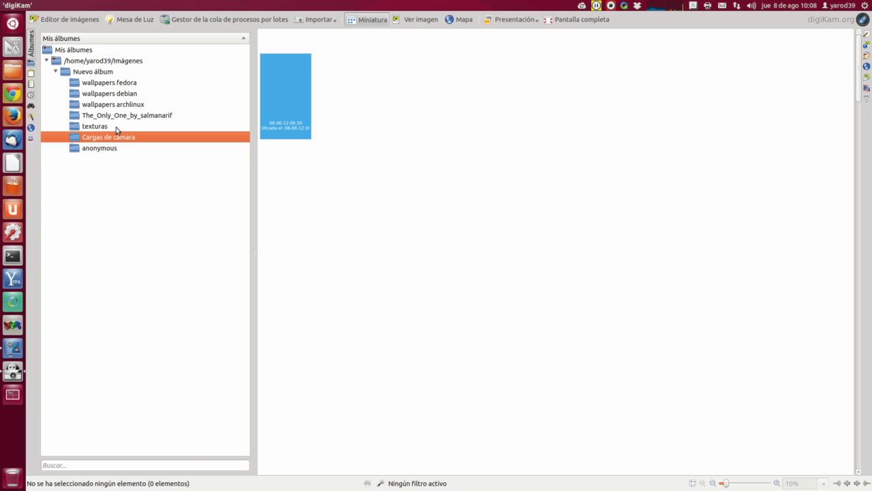
left_click(116, 126)
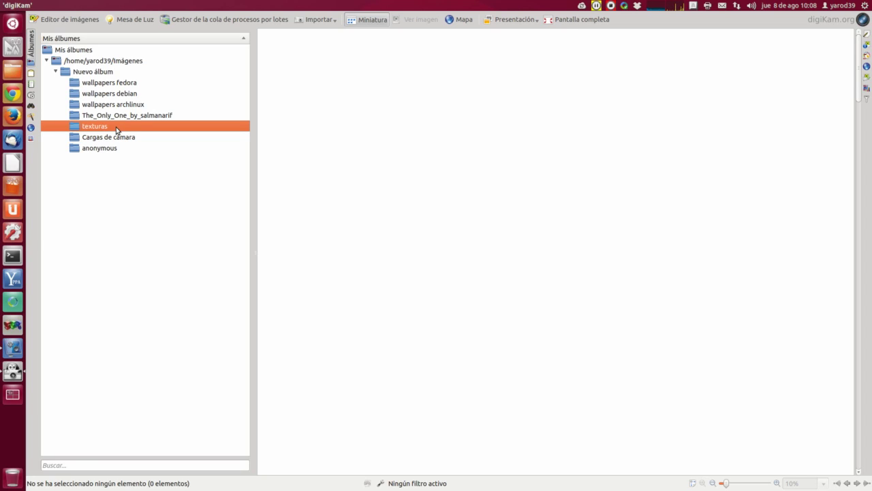
left_click(113, 117)
key("Down")
left_click(113, 103, "ctrl")
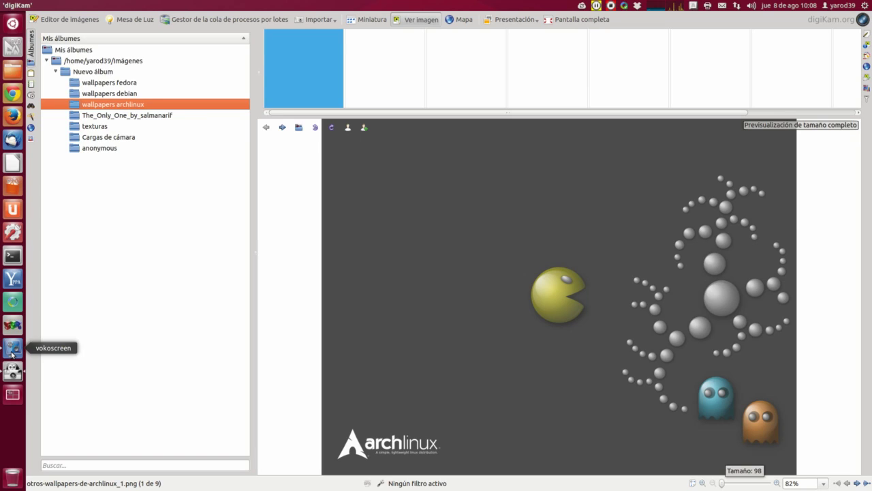
left_click(12, 352)
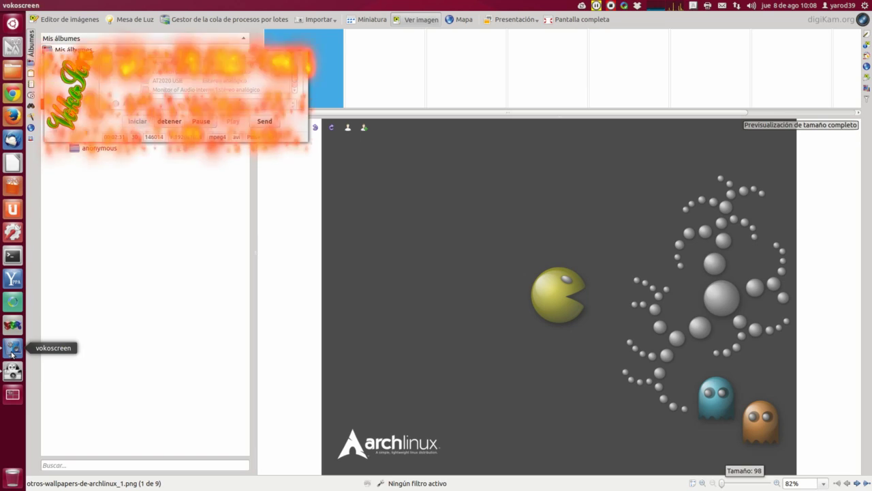
left_click(204, 126)
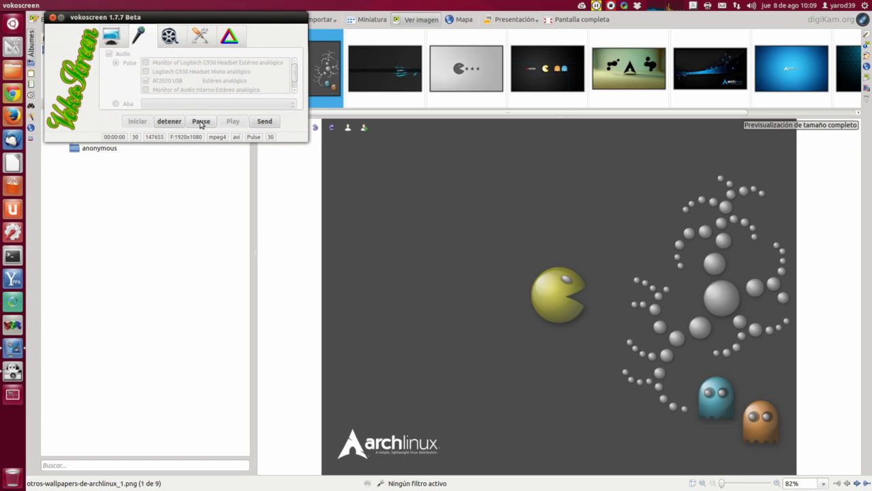
left_click(60, 17)
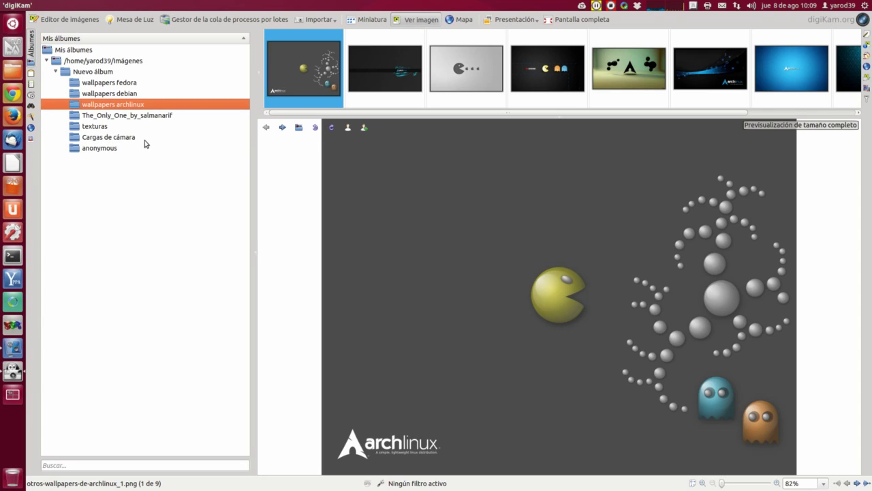
Open the wallpapers debian album and preview its three wallpapers one after another in image view
left_click(133, 96)
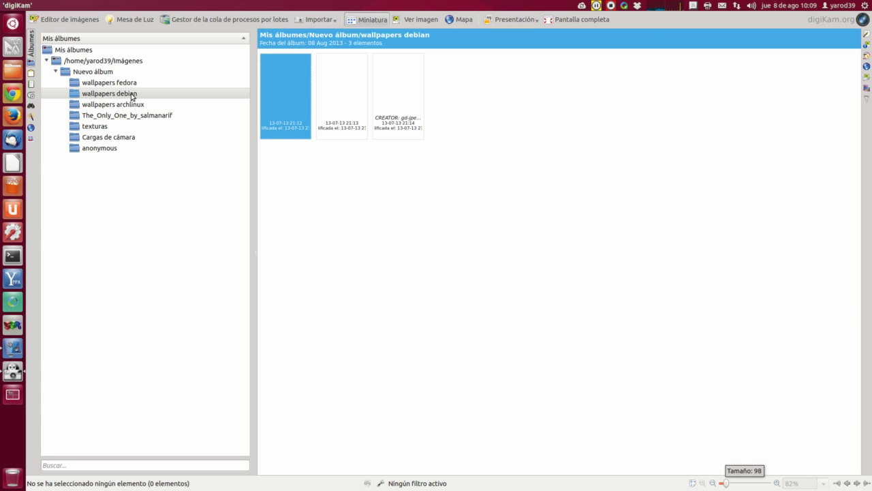
left_click(265, 128)
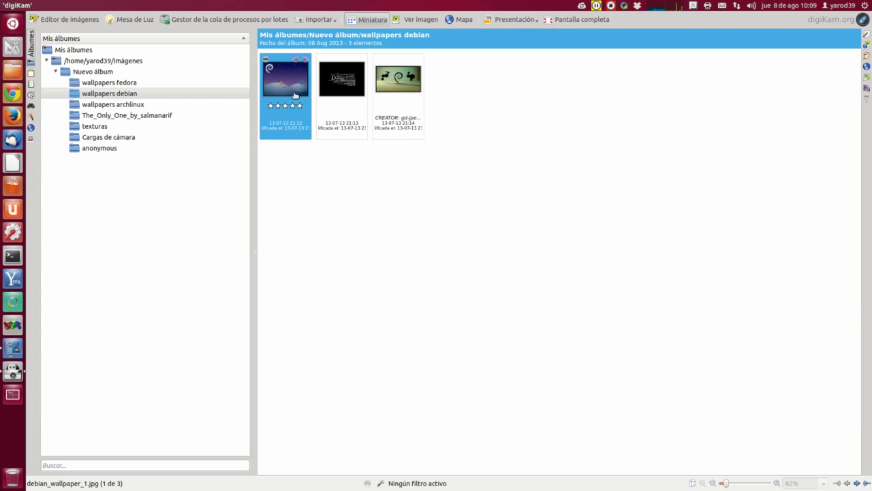
left_click(408, 21)
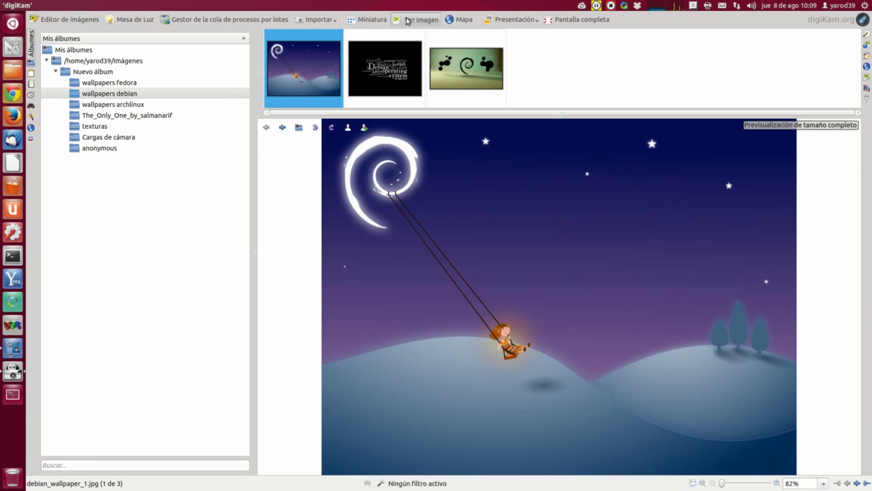
left_click(391, 89)
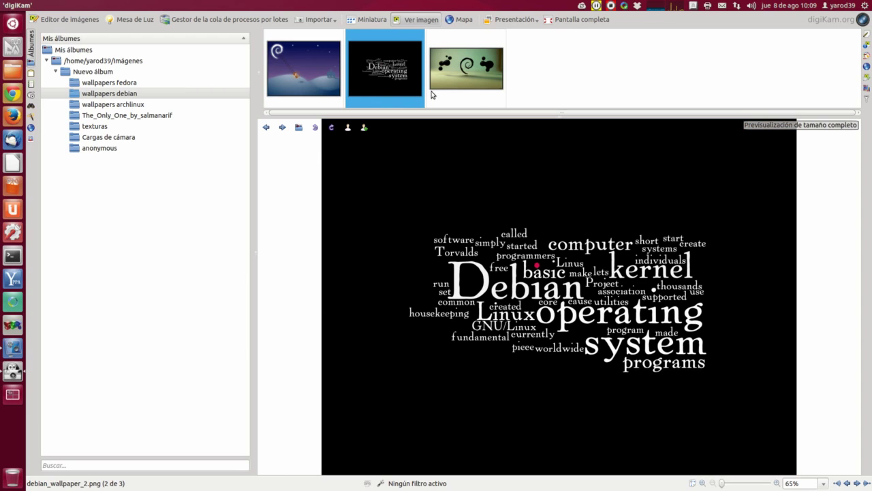
left_click(451, 90)
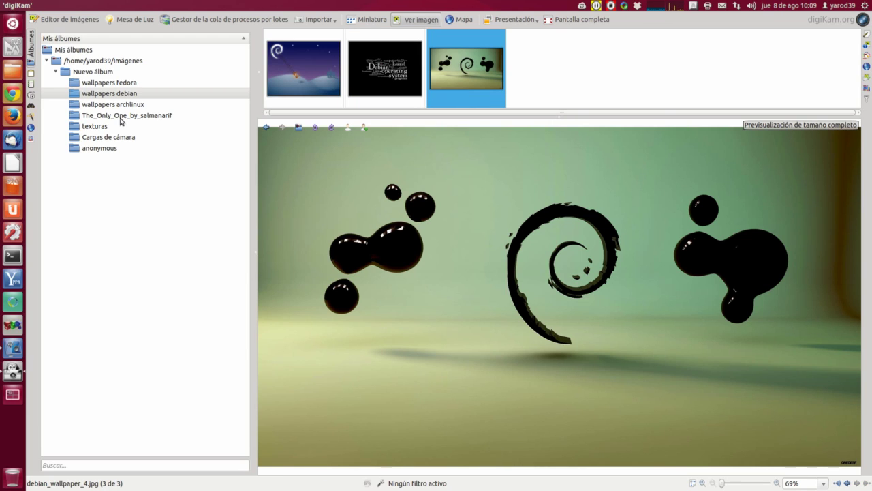
Open the wallpapers fedora album and preview its first six wallpapers in image view
left_click(114, 85)
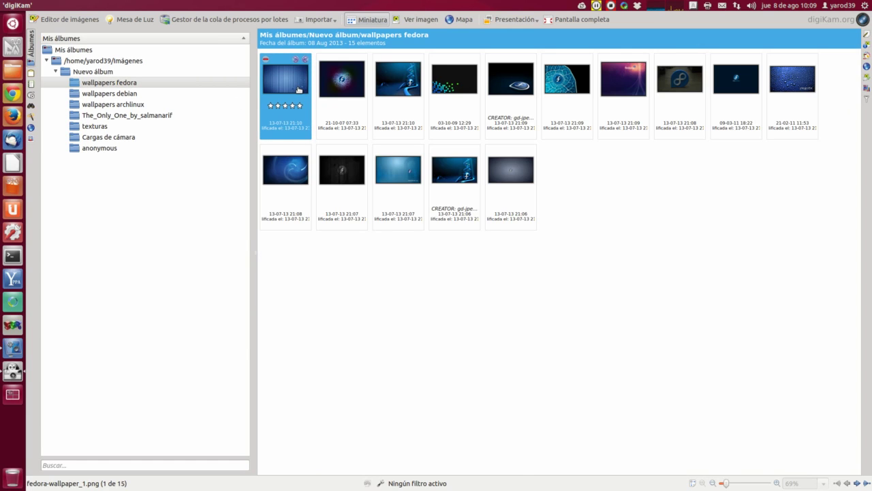
left_click(423, 20)
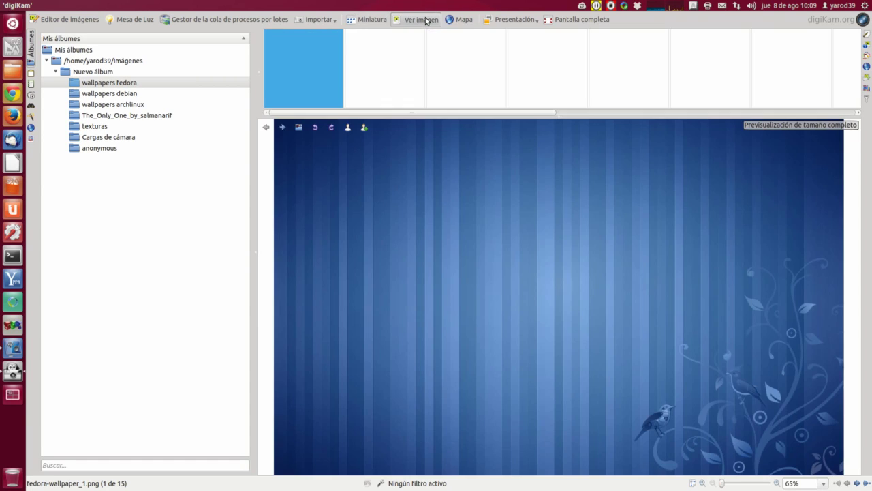
left_click(383, 68)
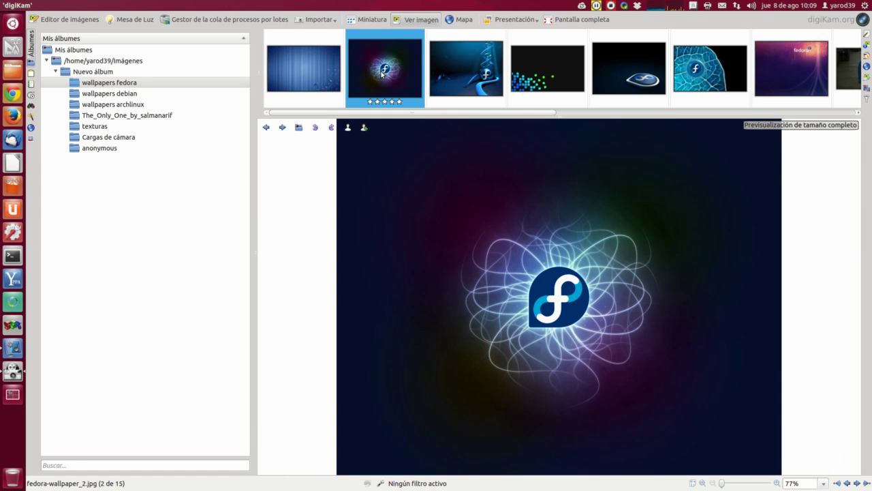
left_click(447, 74)
left_click(540, 79)
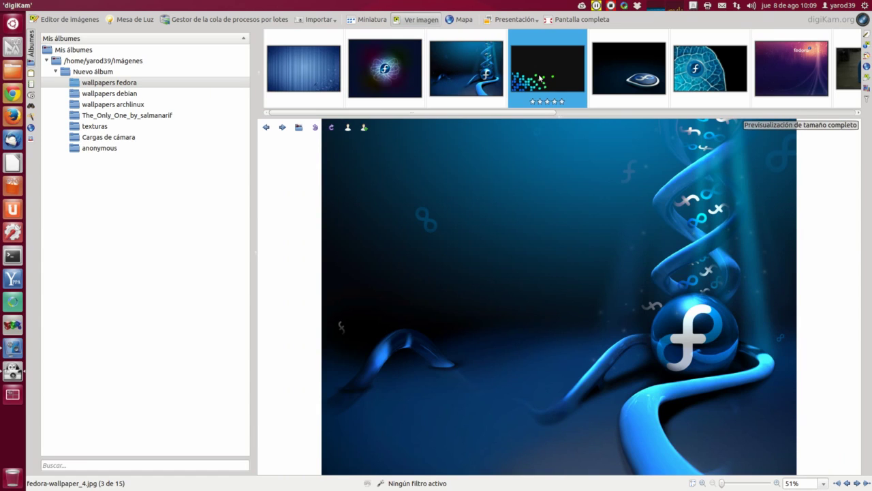
left_click(640, 82)
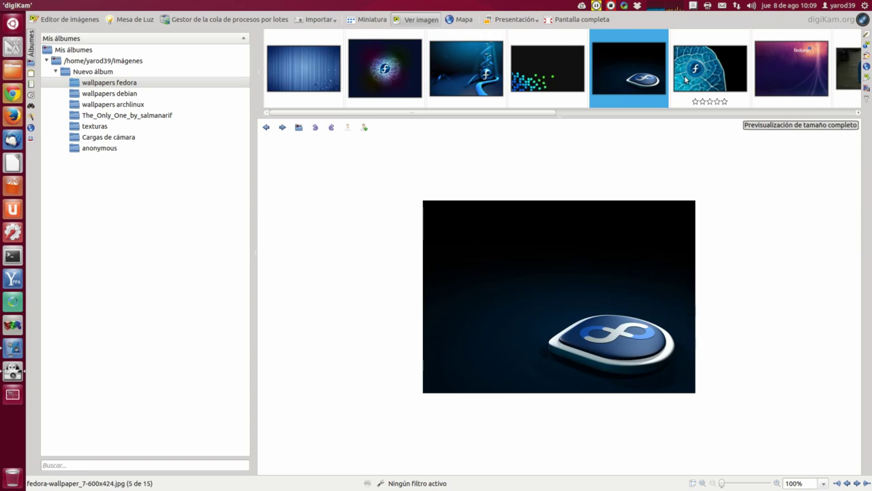
left_click(685, 80)
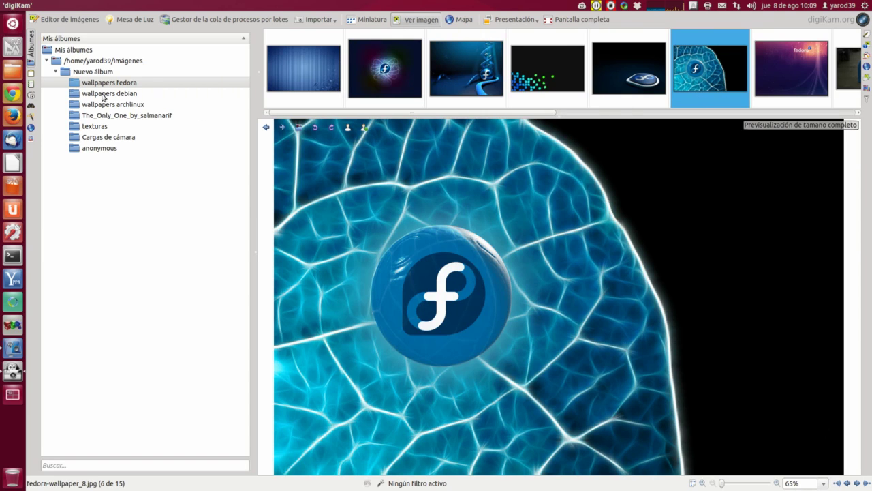
Open the Cargas de cámara album, preview its third photo in image view, and return to the thumbnails
left_click(98, 137)
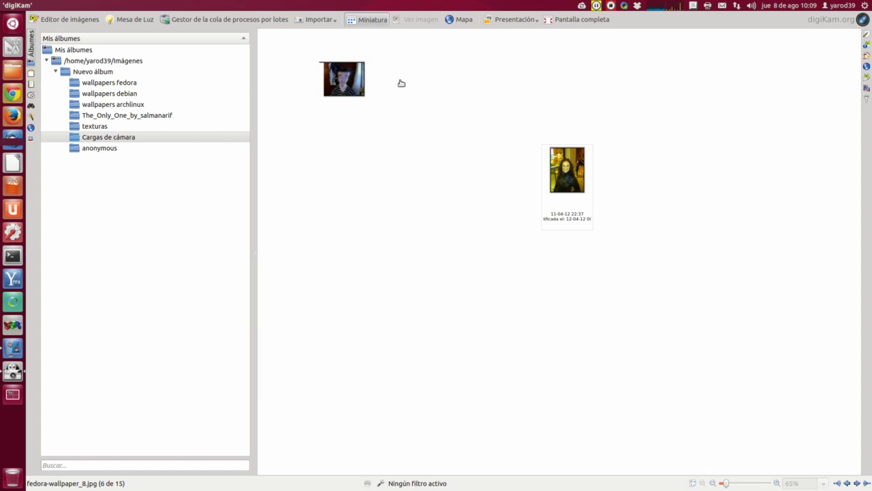
left_click(405, 82)
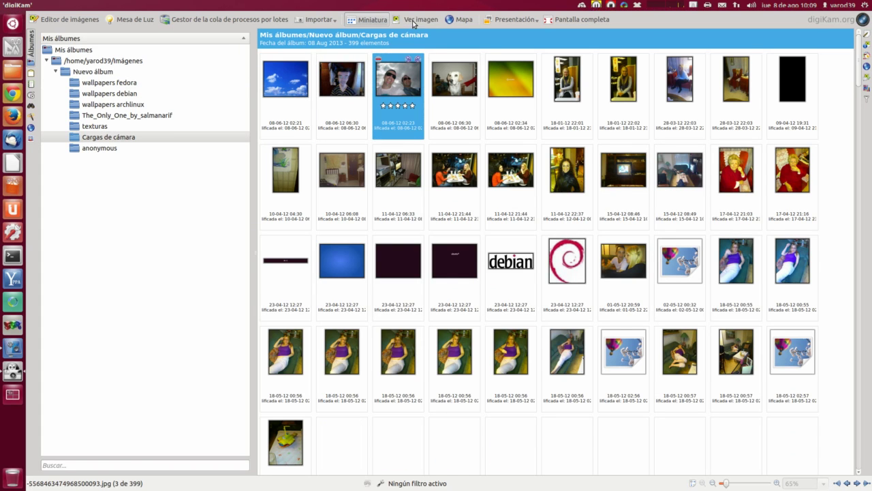
left_click(413, 21)
left_click(413, 21)
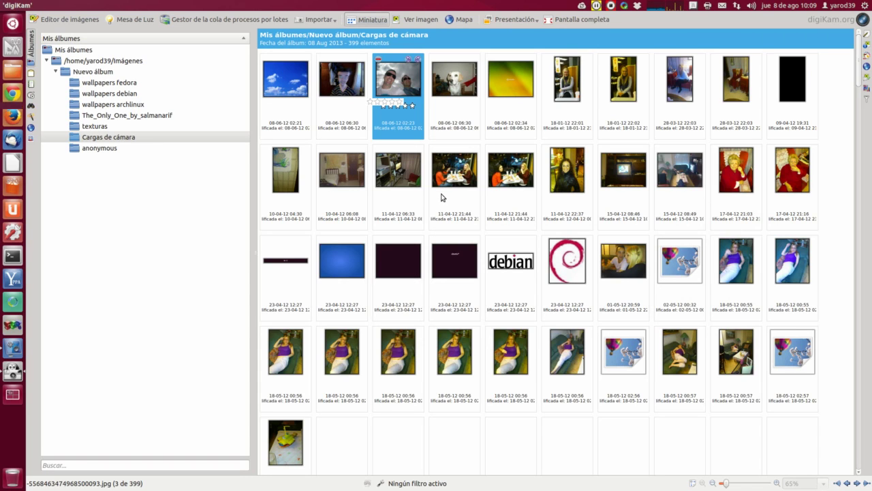
double_click(470, 136)
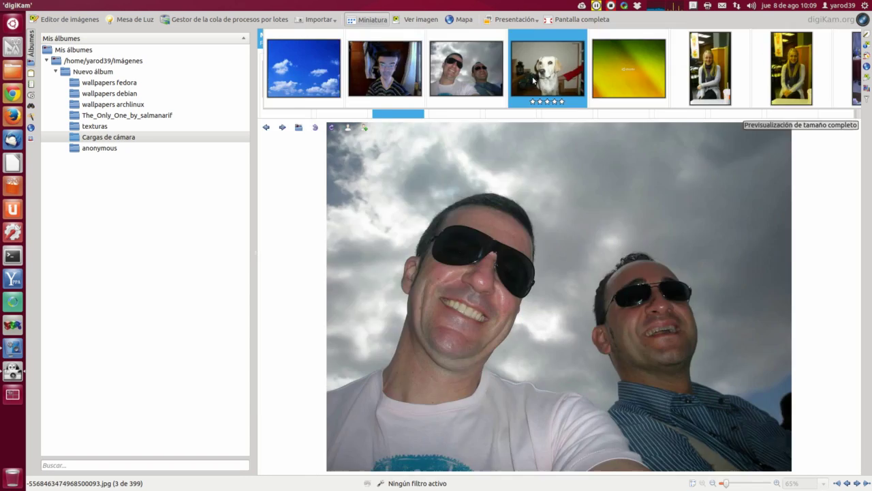
key("Escape")
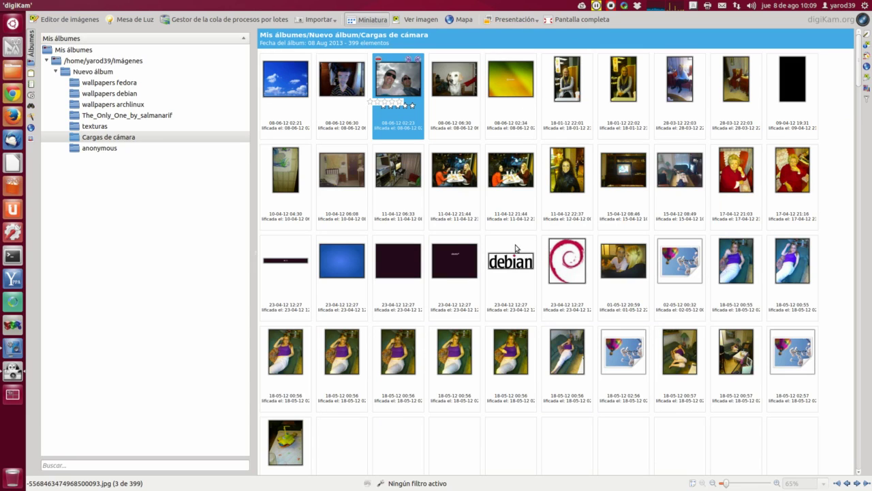
Show the Cargas de cámara photos on the map and examine their locations around Madrid, Spain
left_click(459, 20)
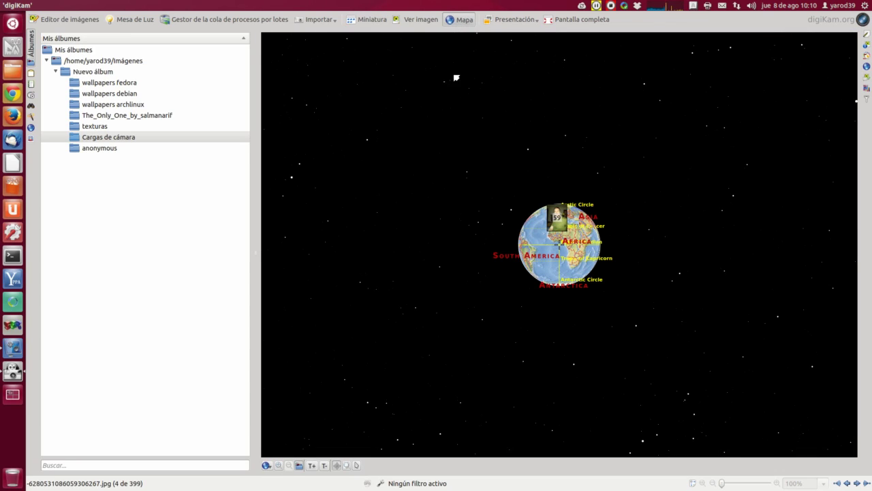
double_click(558, 227)
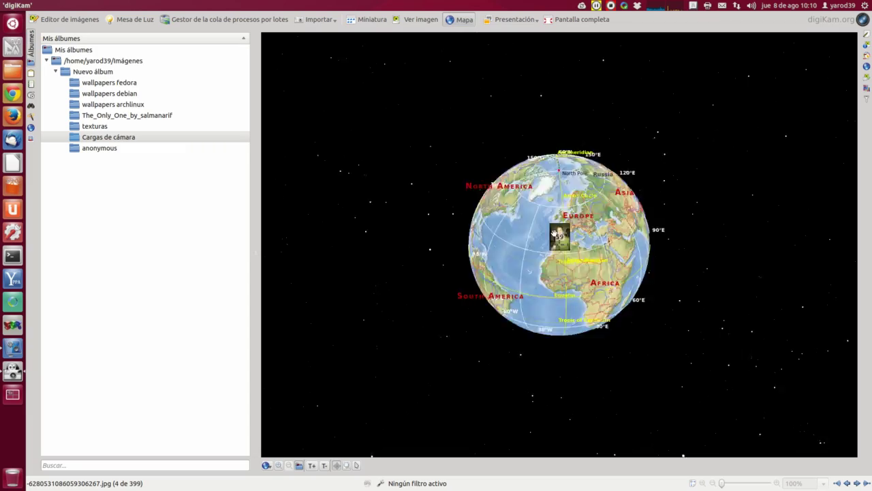
scroll(558, 236, "up", 5)
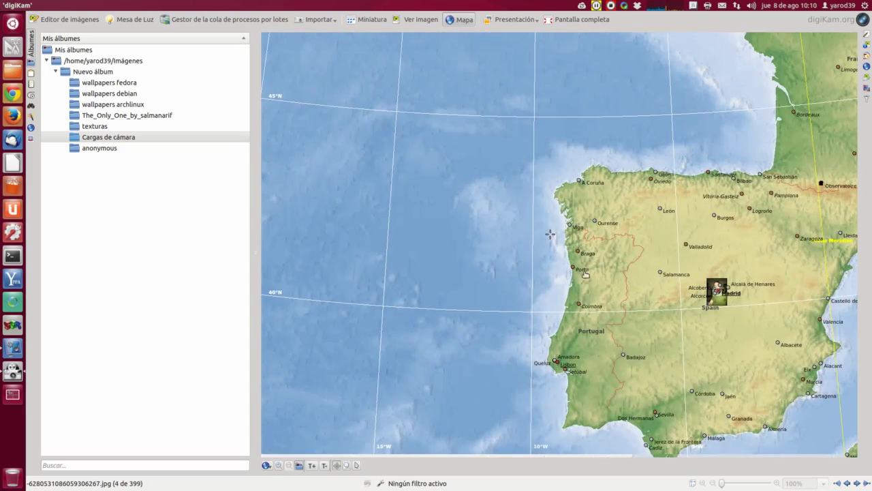
scroll(718, 307, "up", 4)
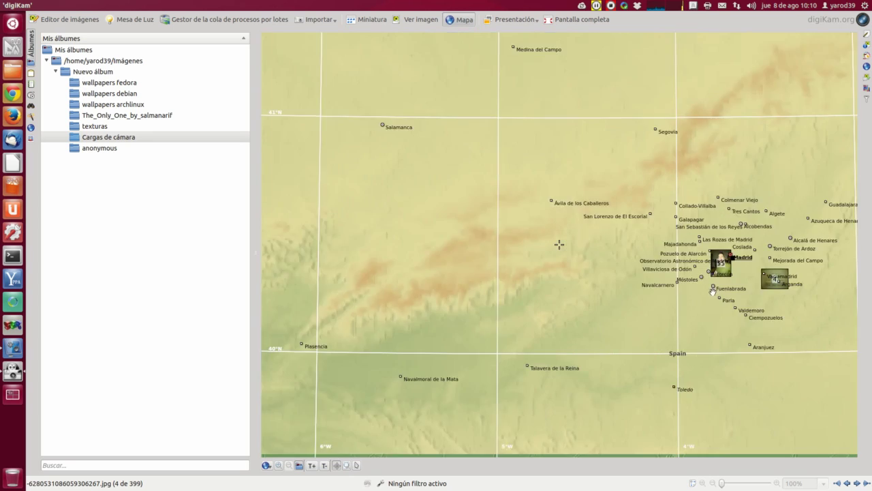
scroll(720, 287, "down", 4)
scroll(723, 277, "up", 3)
scroll(723, 278, "down", 3)
Preview the dog photo in image view and browse the other Cargas de cámara photos in the filmstrip
left_click(427, 23)
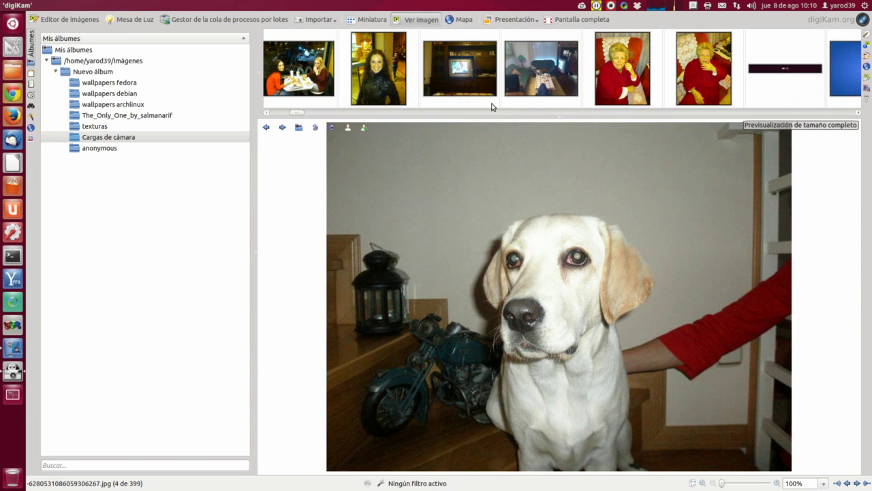
scroll(492, 107, "right", 3)
scroll(487, 107, "right", 10)
scroll(486, 107, "right", 6)
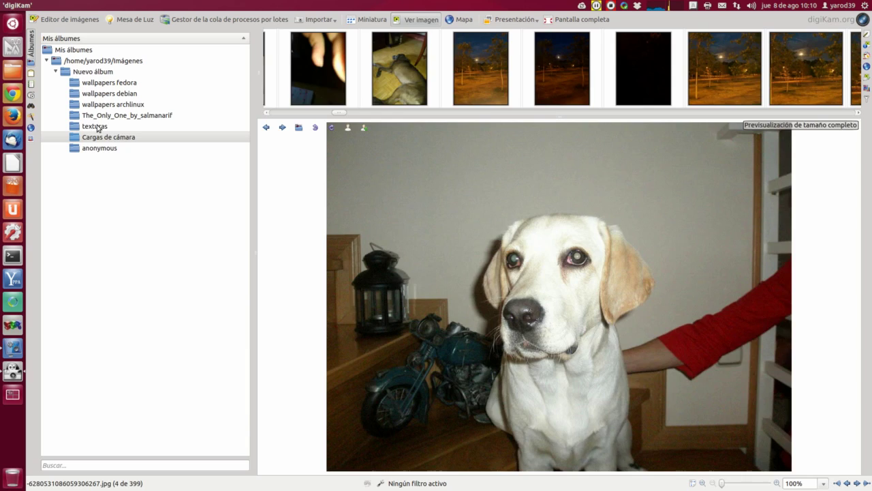
Select the texturas album and display it in thumbnail view
left_click(97, 128)
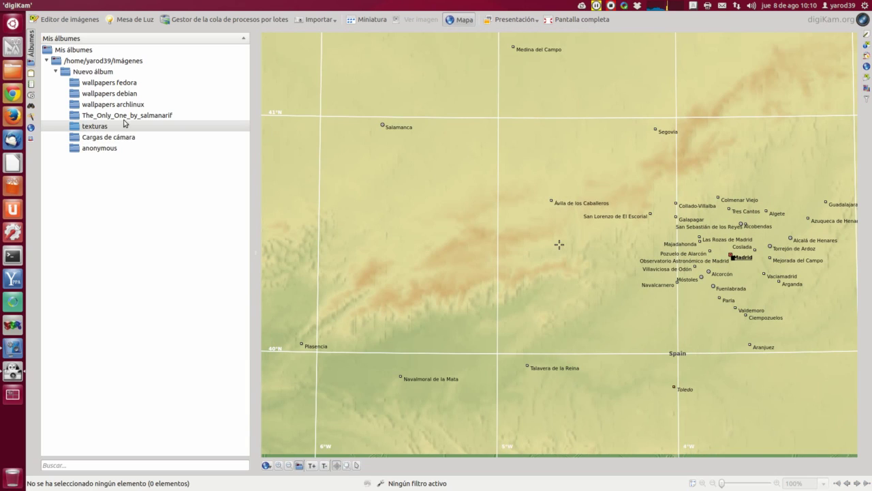
left_click(376, 23)
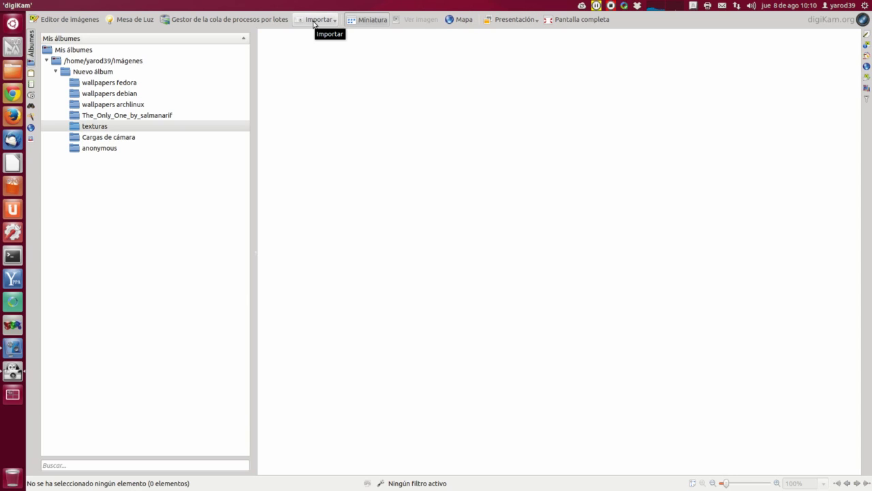
Open the anonymous album, preview the suited figure picture in image view, and return to the thumbnails
left_click(108, 149)
key("Up")
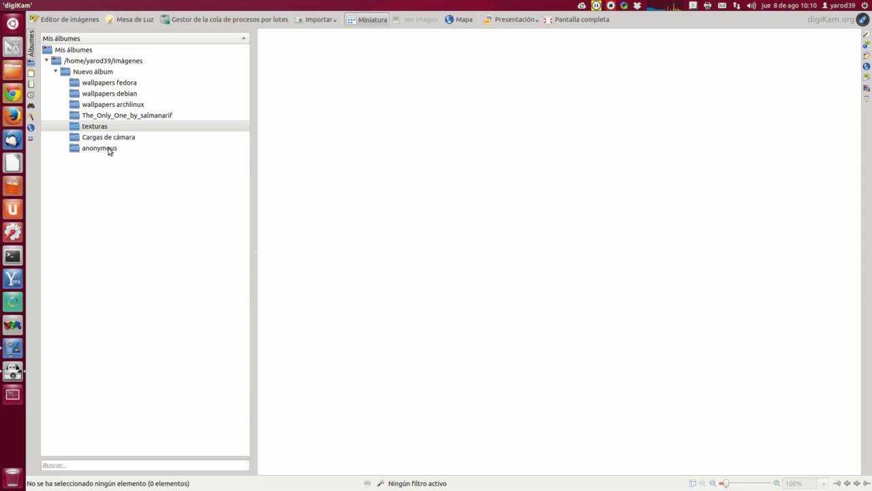
key("Down")
key("Up")
left_click(341, 266)
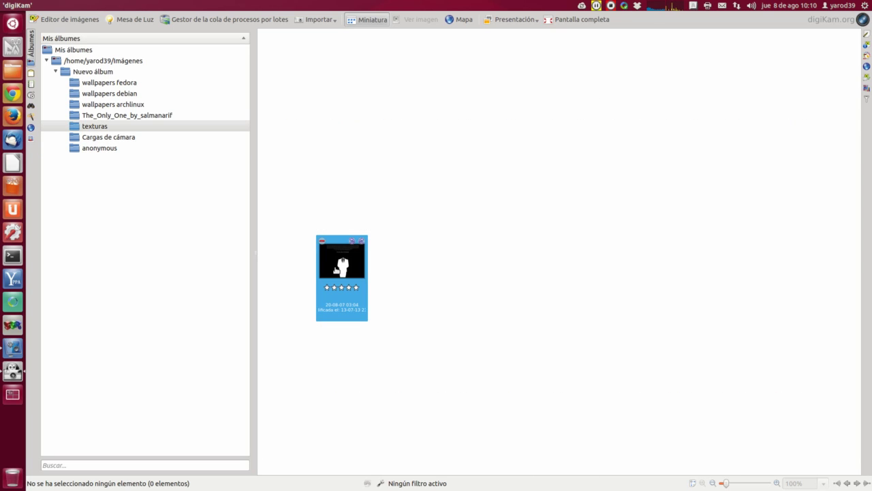
left_click(426, 21)
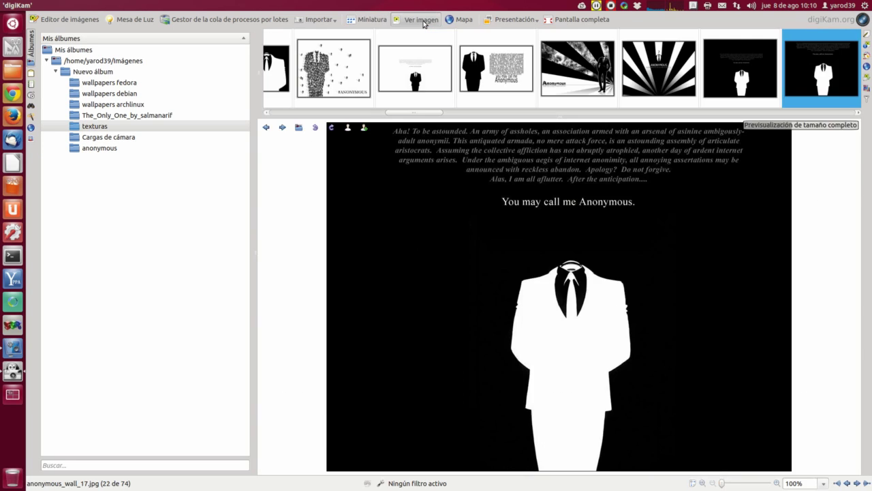
key("Up")
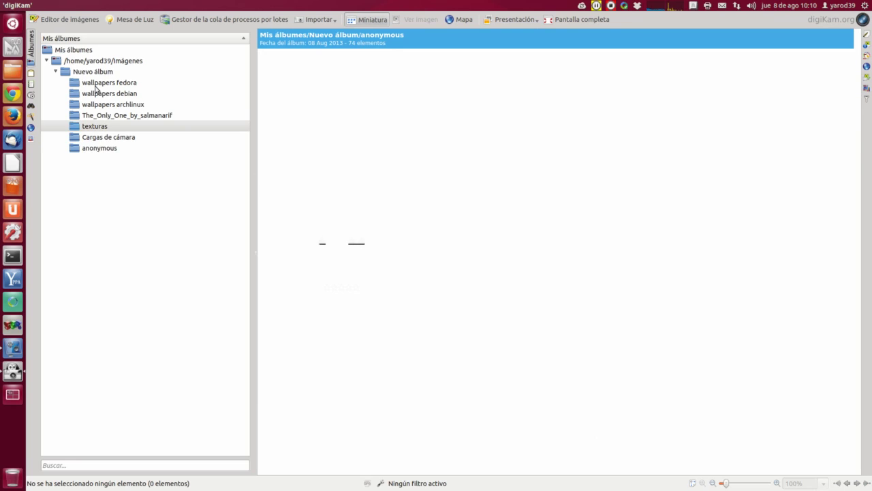
Open Nuevo álbum and preview its fifth picture, the riverside castle, in image view
left_click(93, 72)
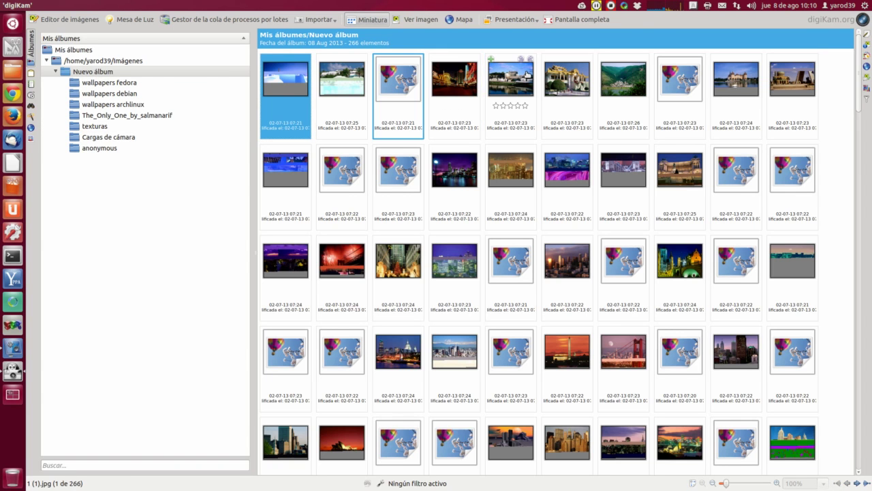
left_click(509, 82)
left_click(412, 22)
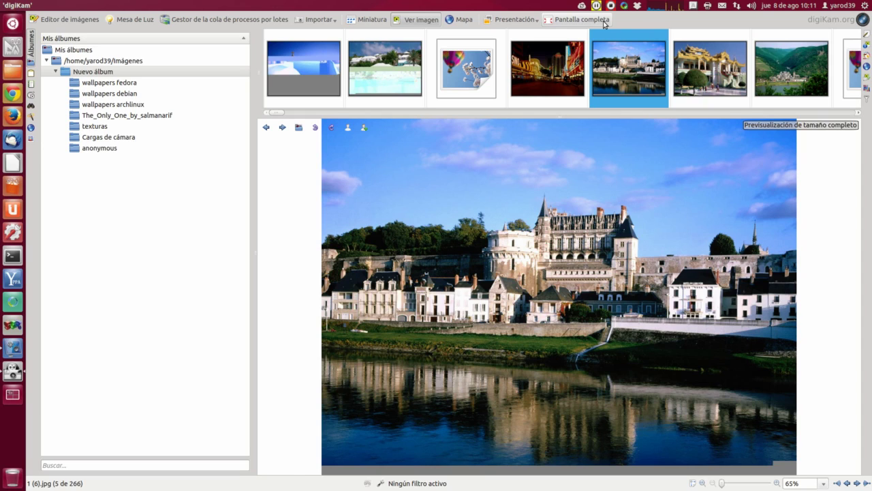
Open the Ubuntu One folder in the file manager, view the home folder containing it, and close the window
left_click(583, 6)
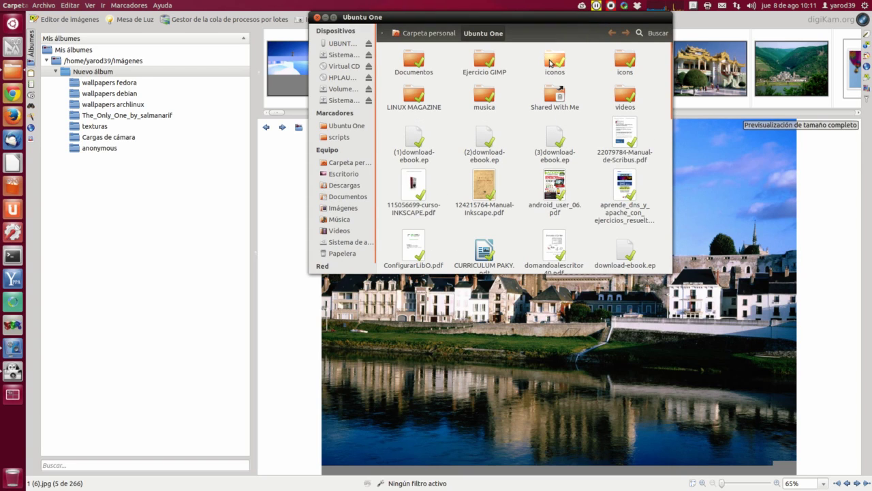
left_click(412, 35)
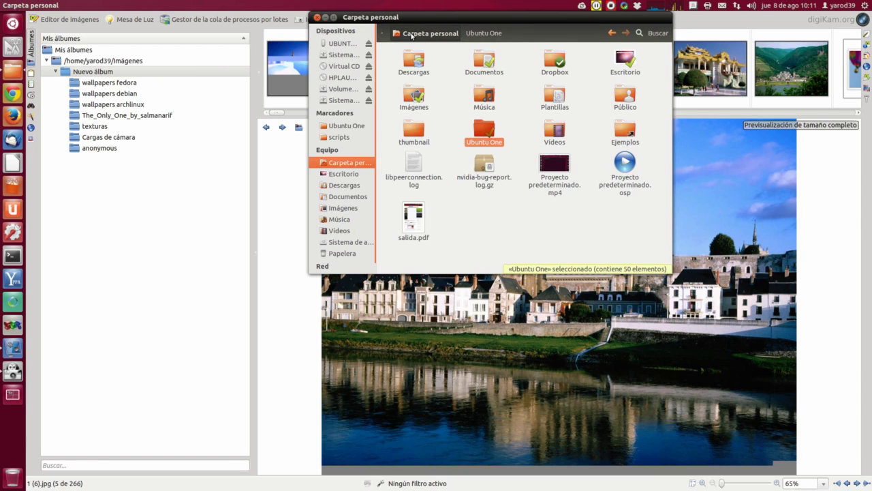
left_click(317, 17)
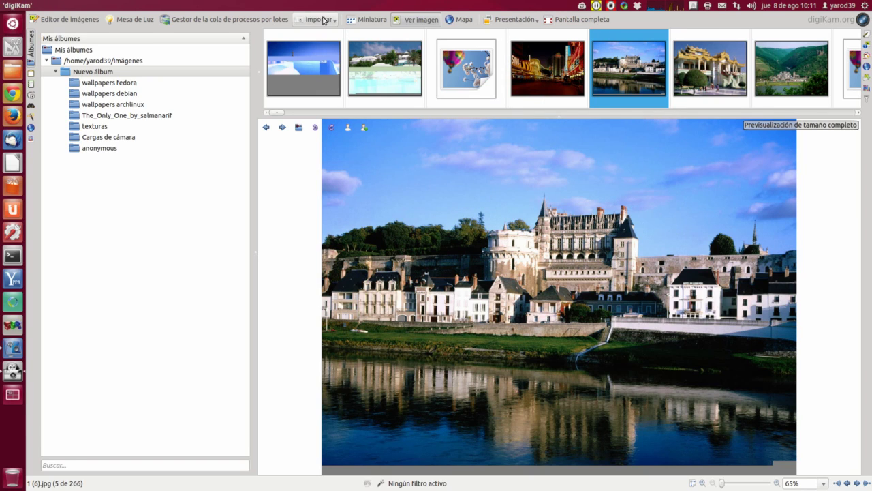
Switch to Chrome with the Ubuntu One website and view the storage plans on its Services page
left_click(581, 7)
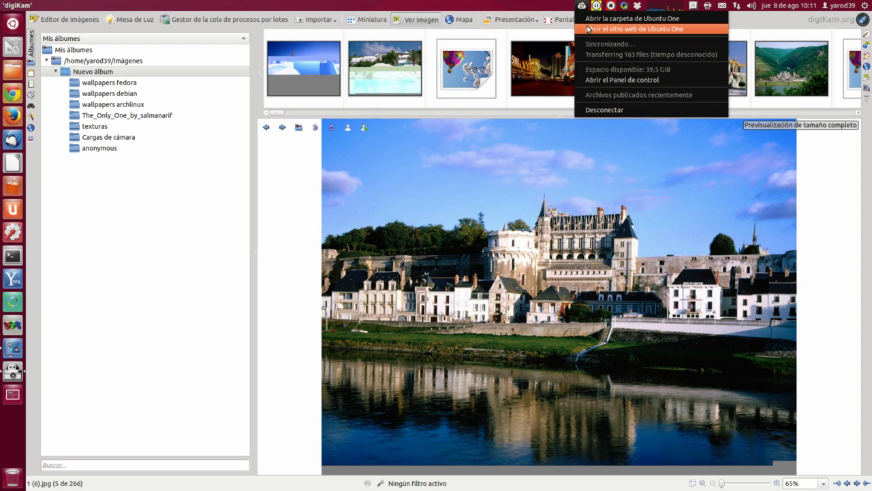
left_click(588, 29)
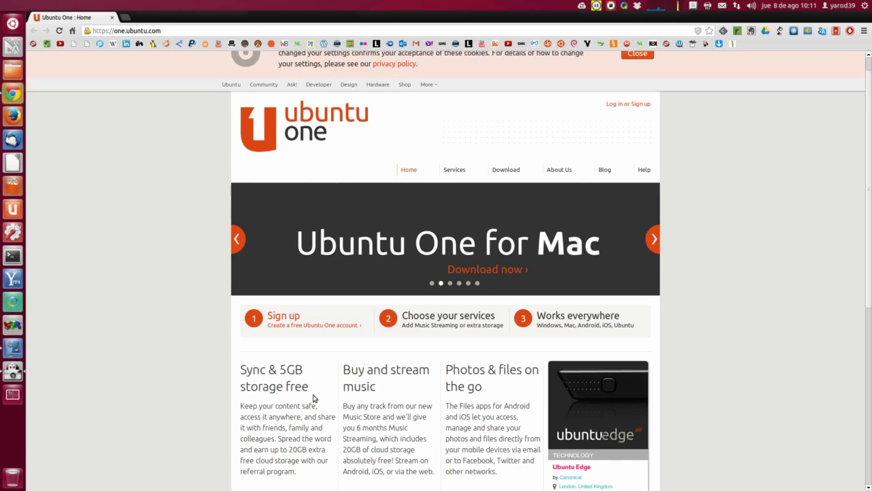
scroll(315, 398, "down", 1)
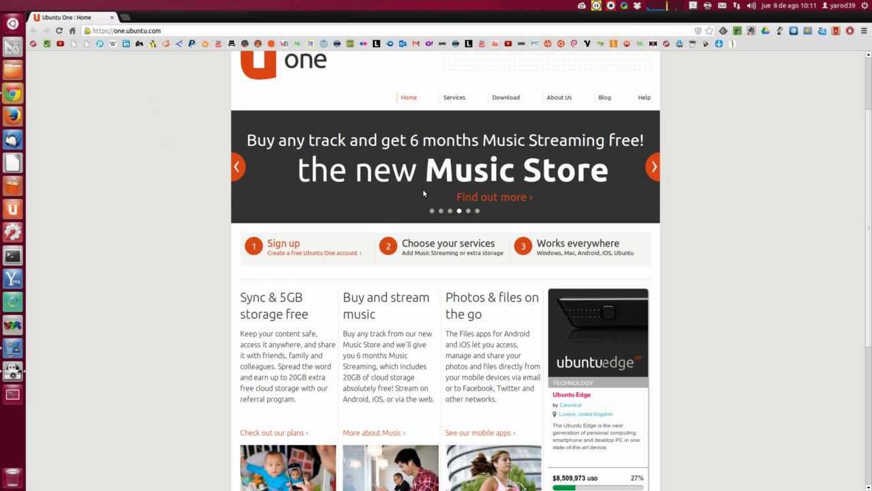
left_click(454, 99)
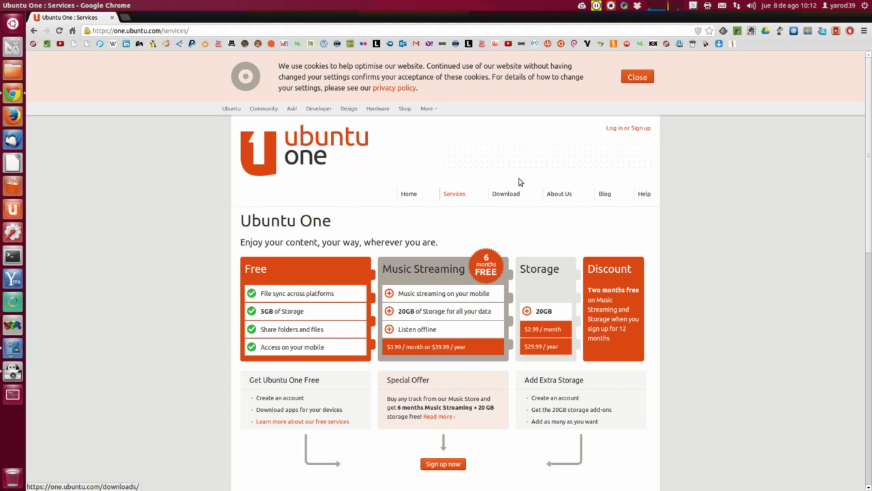
Check the Ubuntu One and Dropbox status information, then close the Ubuntu One page and return to digiKam
left_click(583, 7)
left_click(584, 25)
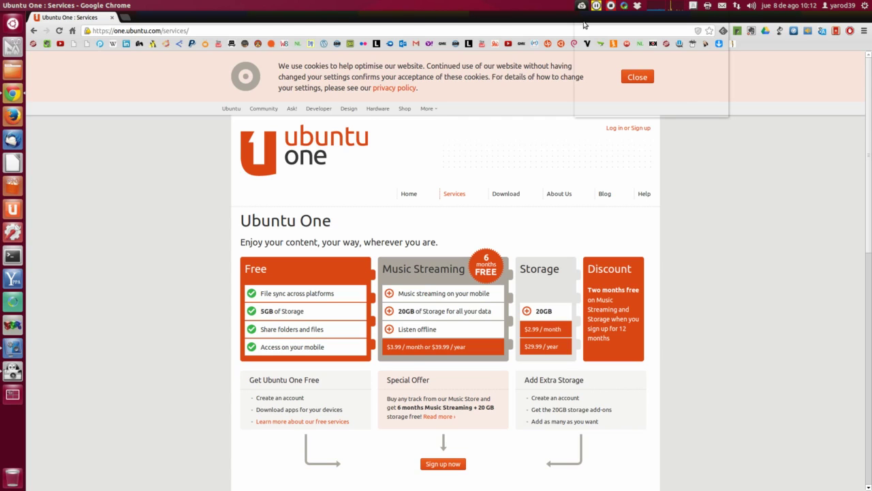
left_click(583, 6)
left_click(638, 7)
left_click(640, 6)
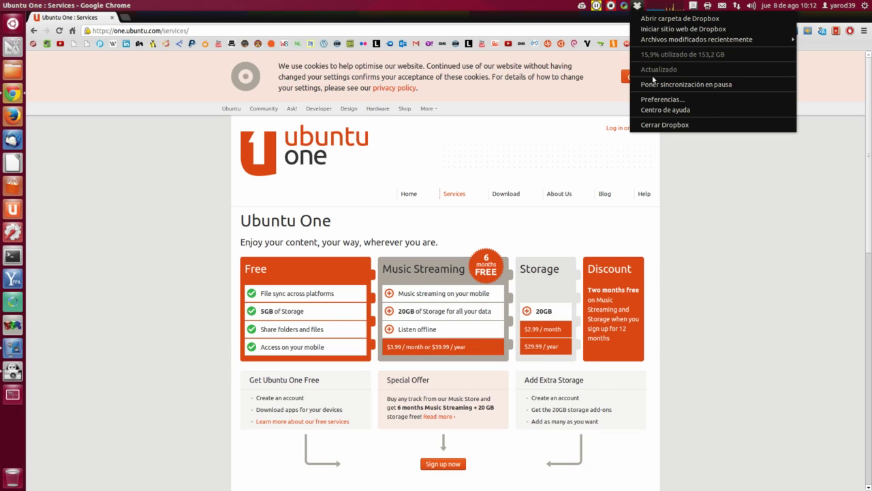
left_click(638, 6)
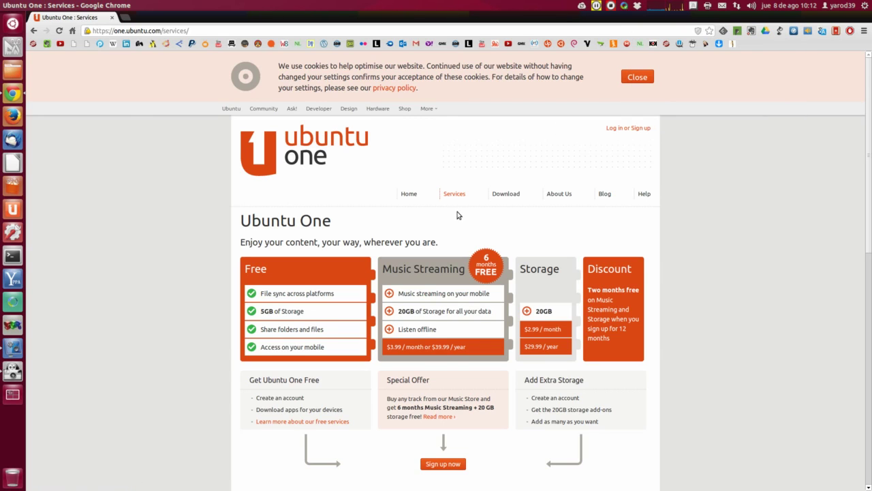
left_click(111, 17)
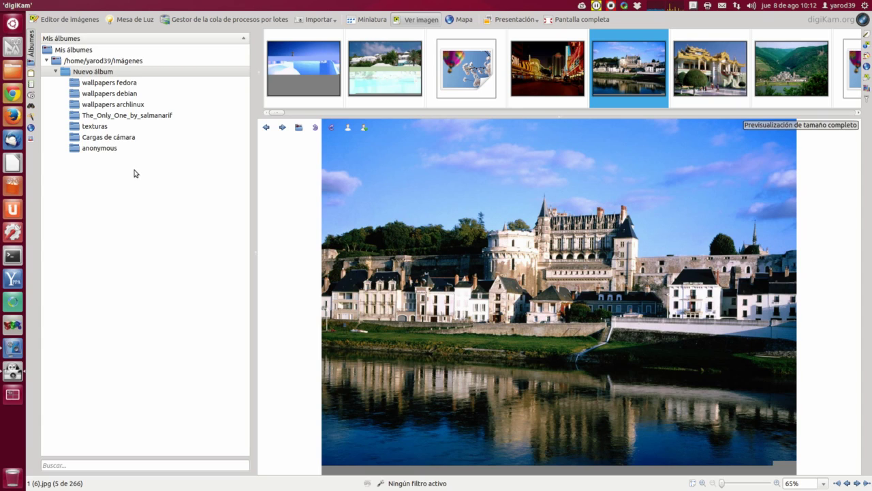
Browse the Nuevo álbum filmstrip, return to thumbnail view, and rate the first picture three stars
scroll(617, 71, "down", 2)
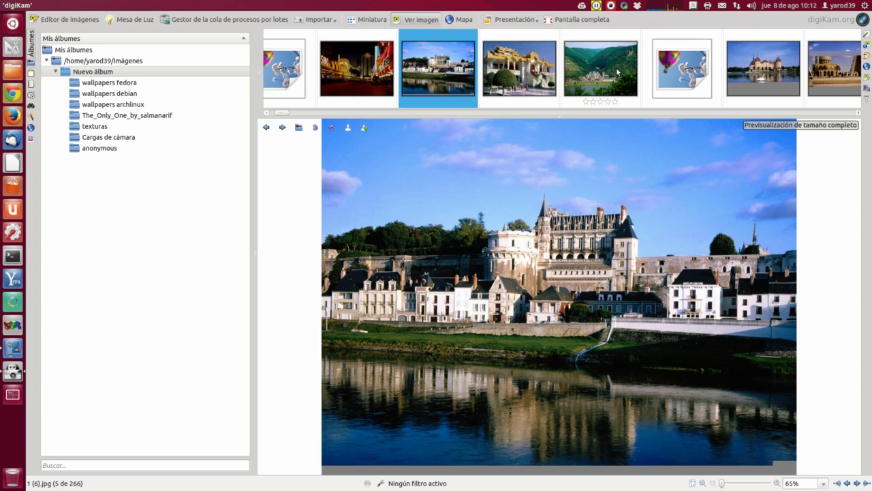
scroll(618, 71, "down", 1)
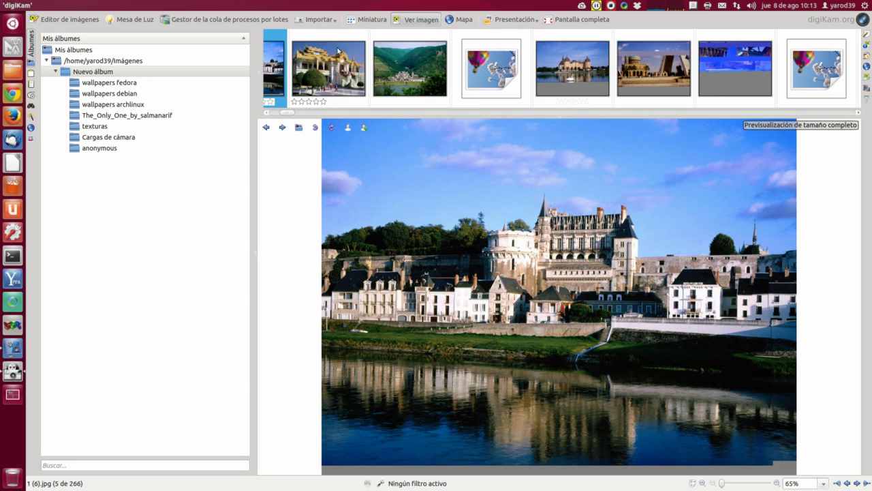
left_click(372, 19)
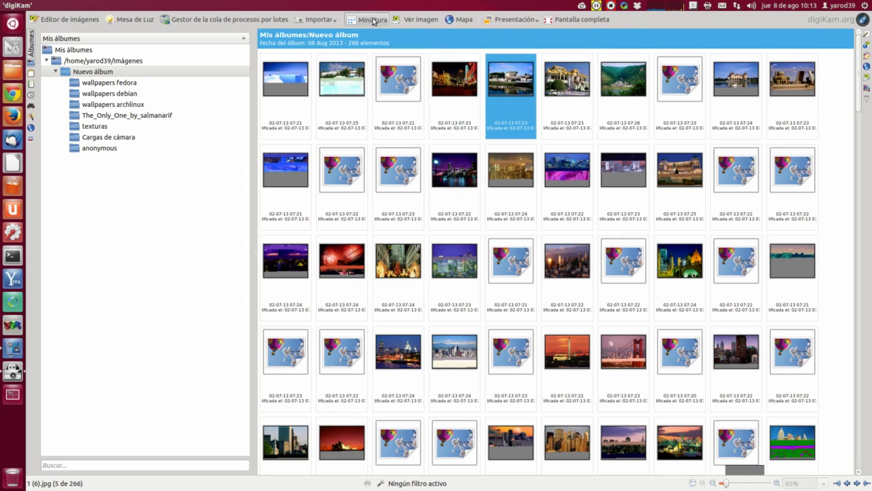
left_click(287, 107)
left_click(287, 107)
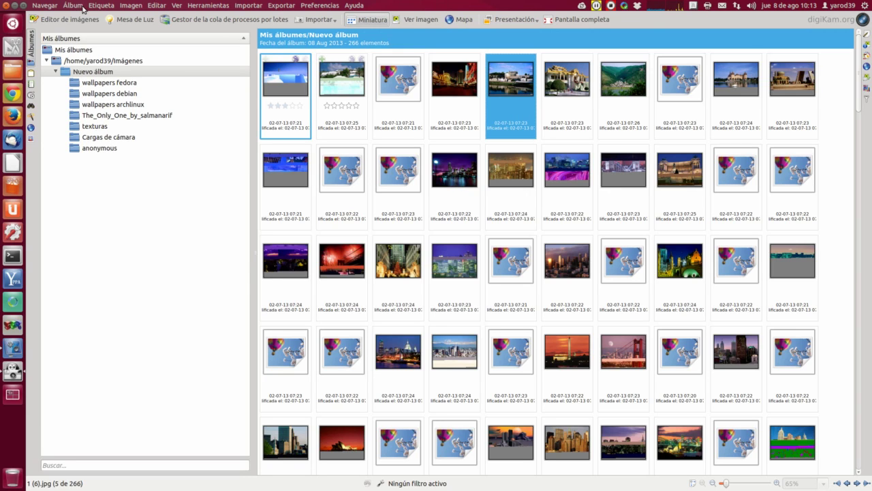
Look over the navigation, album, tag and image commands, and select all pictures in Nuevo álbum
left_click(44, 5)
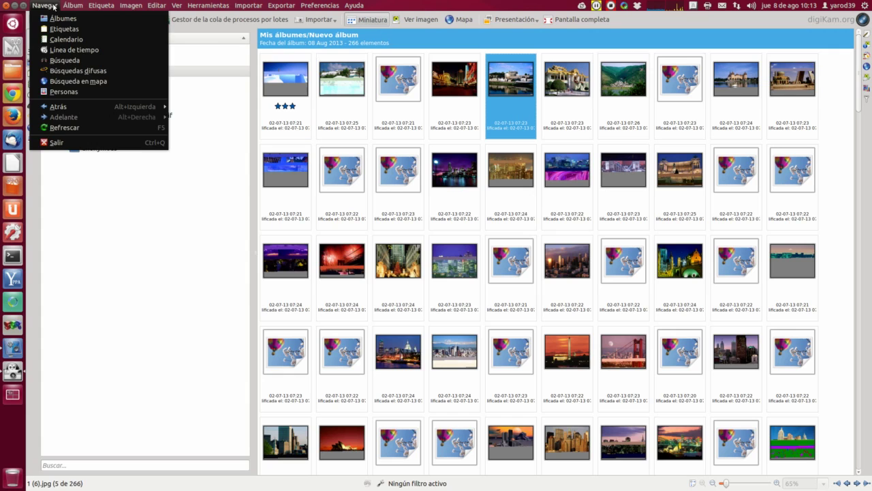
mouse_move(70, 6)
mouse_move(99, 7)
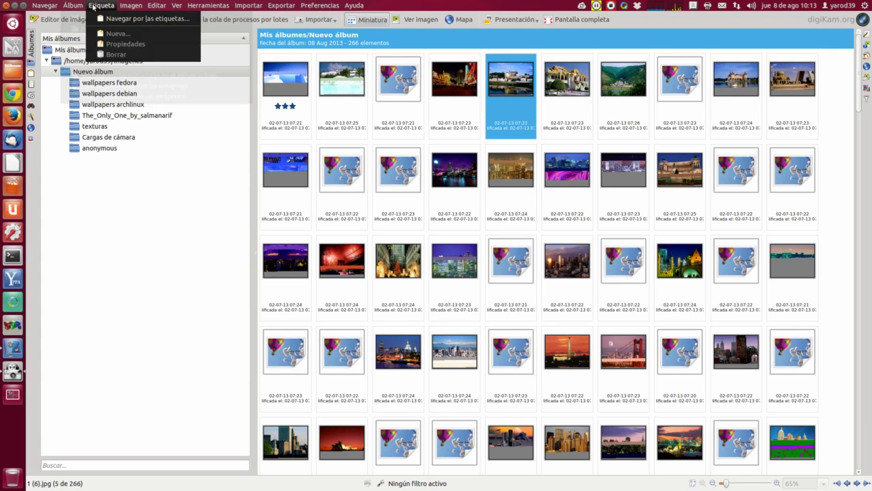
left_click(136, 7)
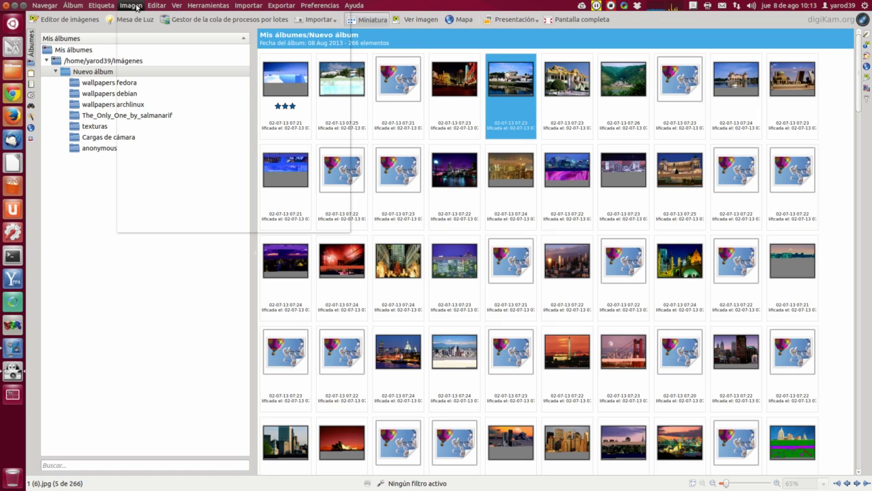
left_click(161, 5)
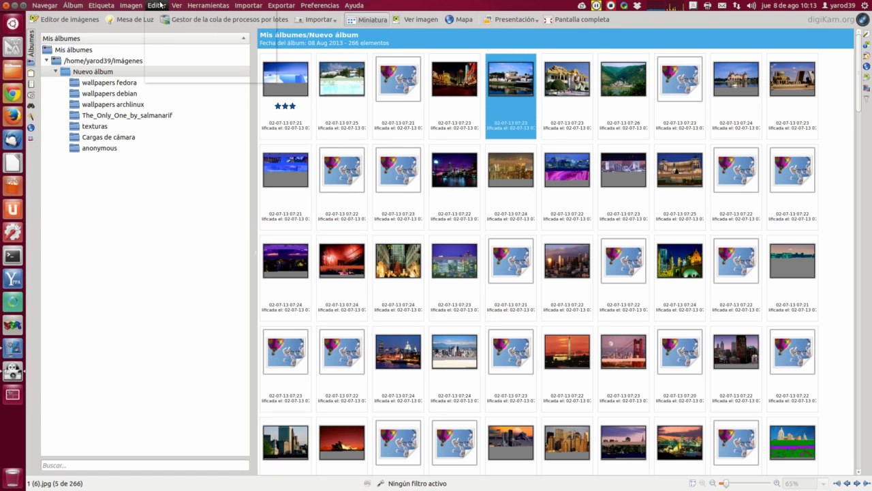
left_click(172, 55)
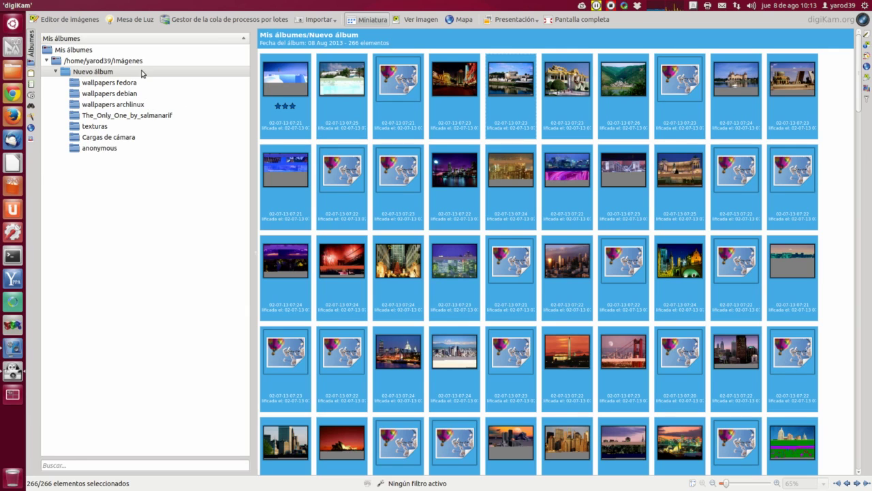
Examine the available configuration, export and import commands, including the options for adding images and importing from online services
mouse_move(111, 4)
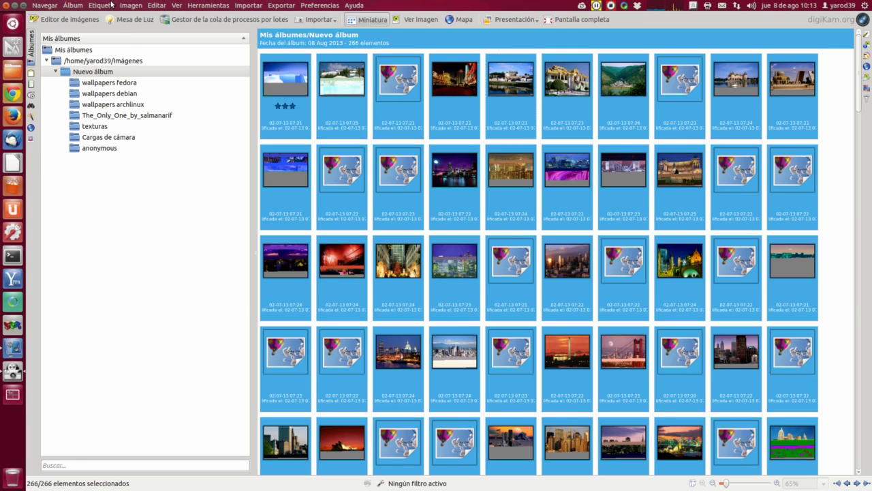
left_click(202, 4)
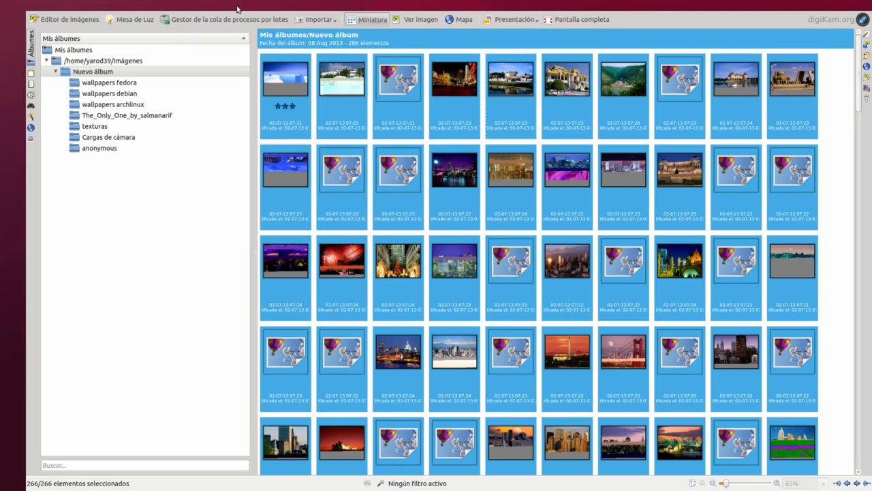
left_click(294, 7)
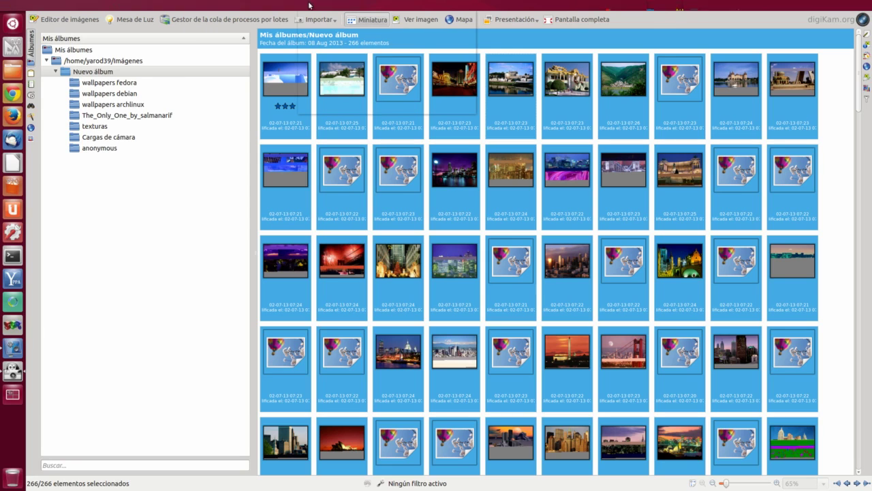
left_click(310, 5)
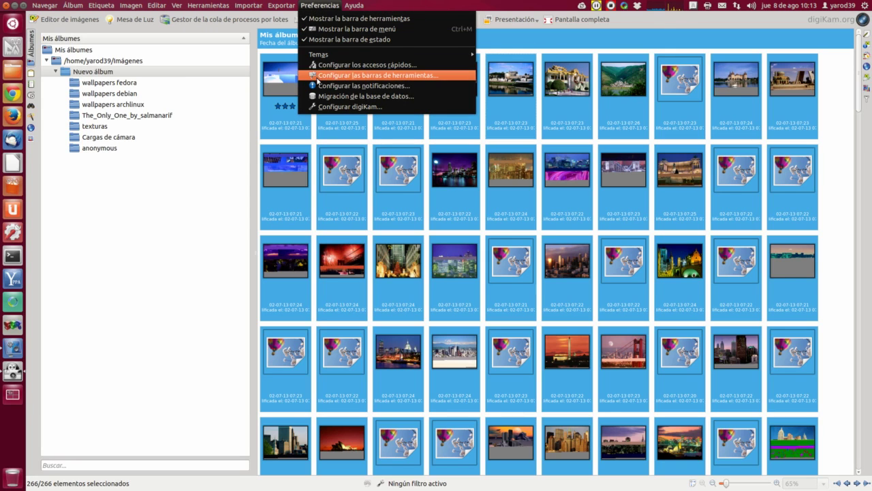
left_click(279, 6)
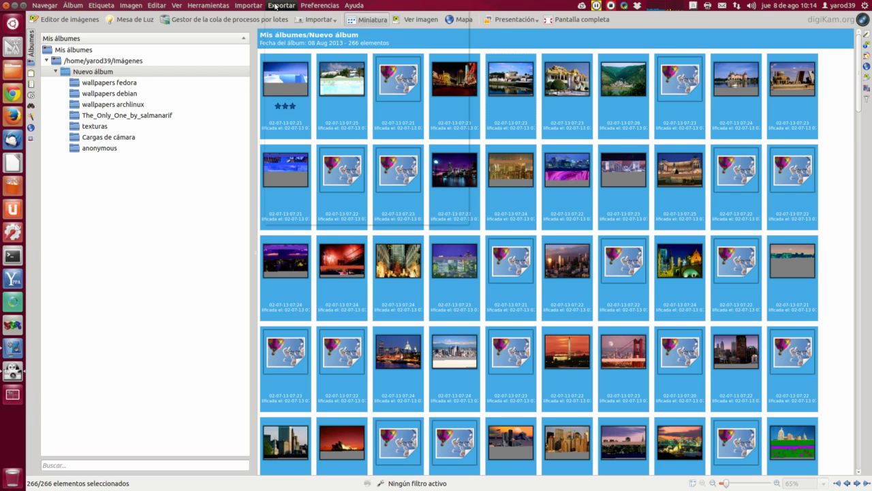
left_click(249, 6)
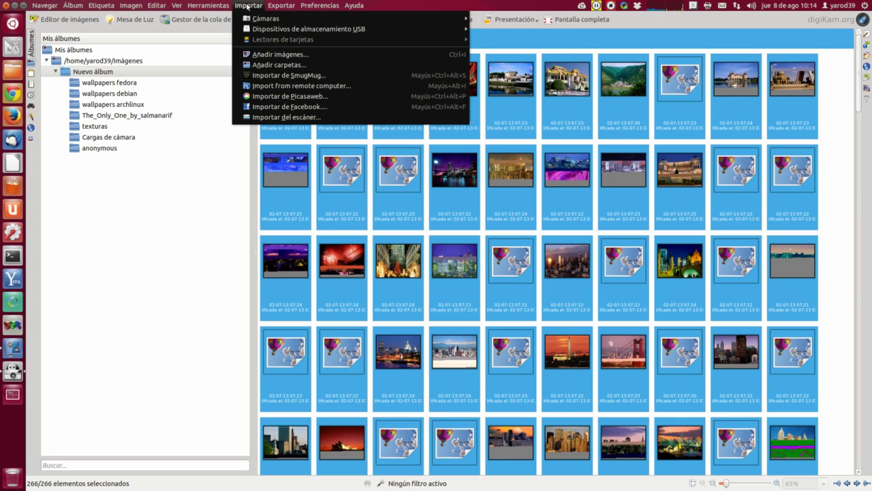
Write the metadata to all images in every album, accept the warning, and close the synchronisation report
left_click(198, 5)
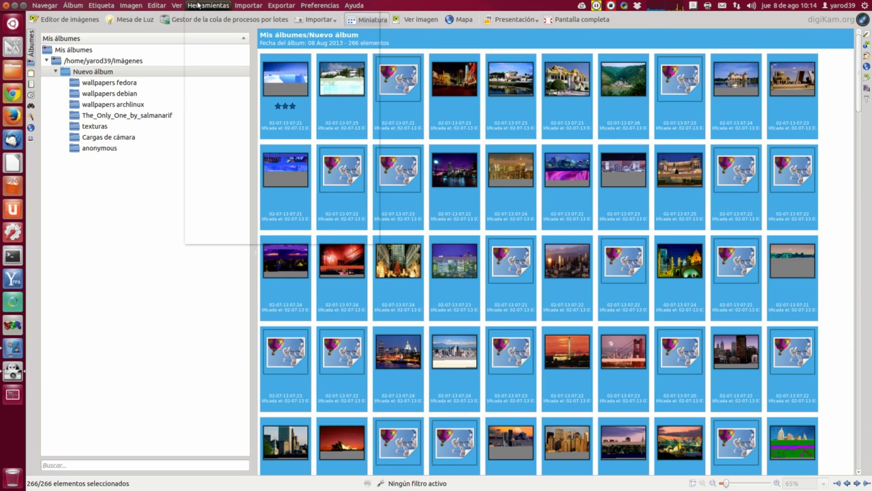
left_click(197, 5)
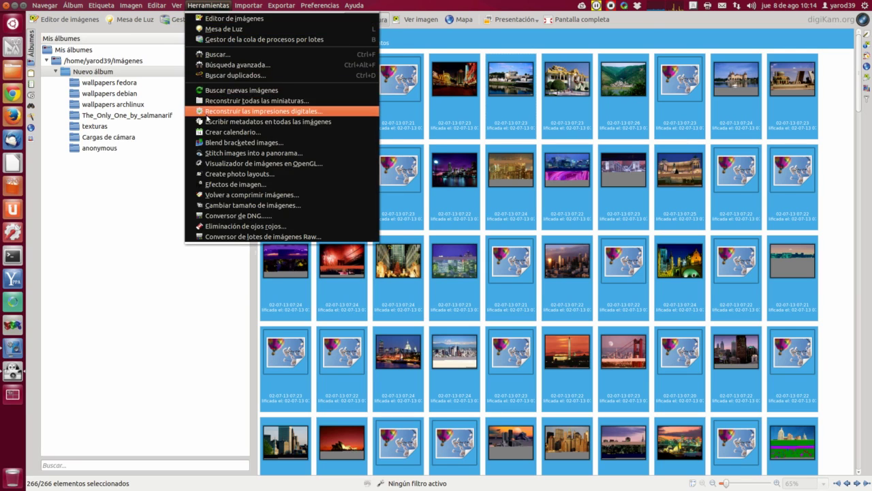
left_click(209, 123)
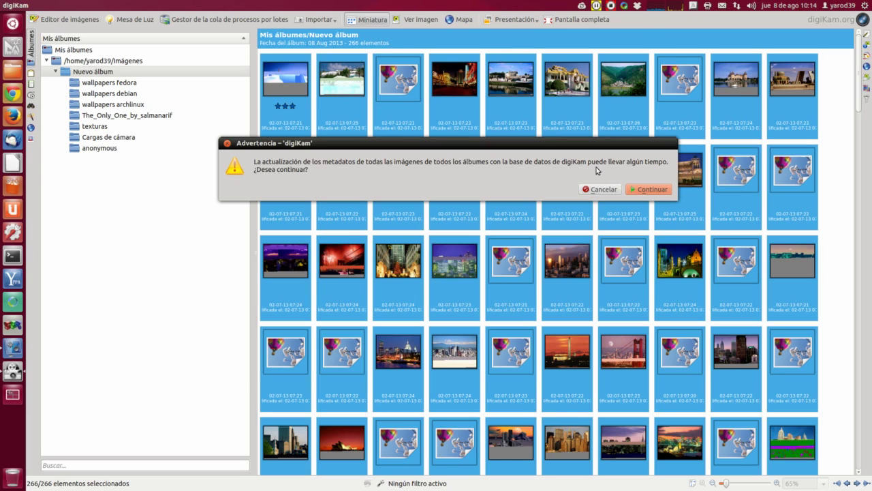
left_click(651, 190)
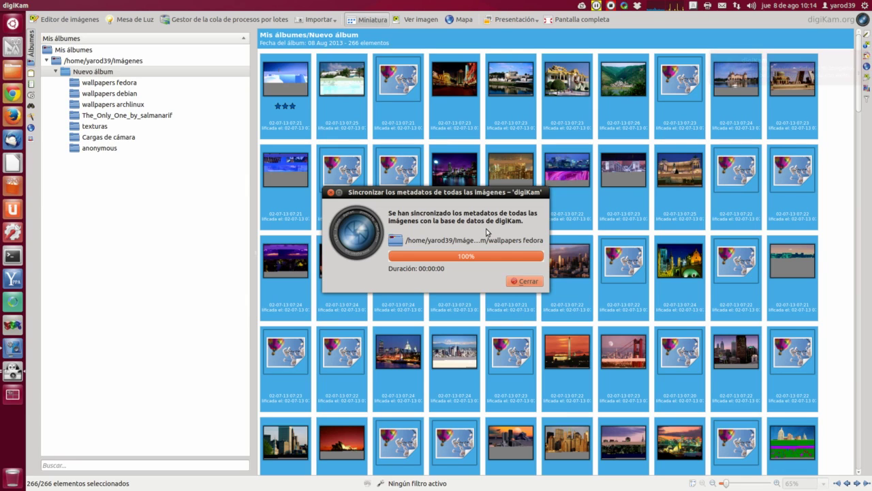
left_click(526, 281)
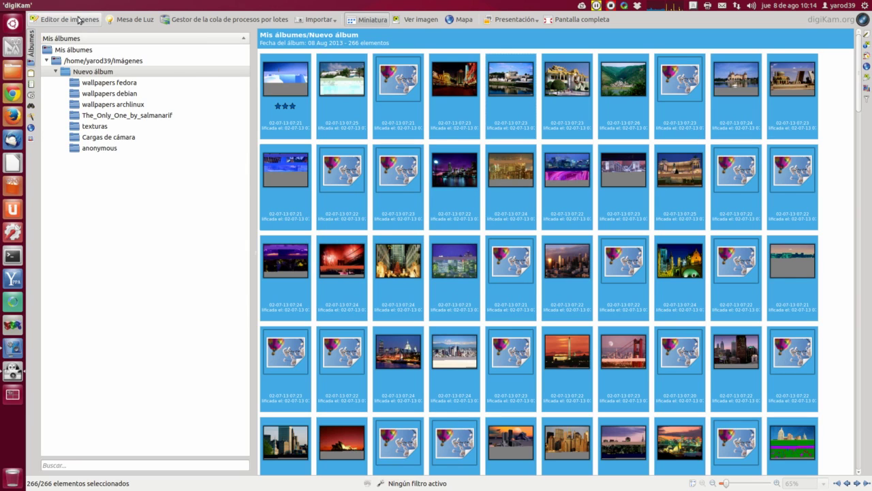
Switch to the tags view, browse the attractive, beauty treatment and body tags, and preview the picture tagged attractive
left_click(45, 5)
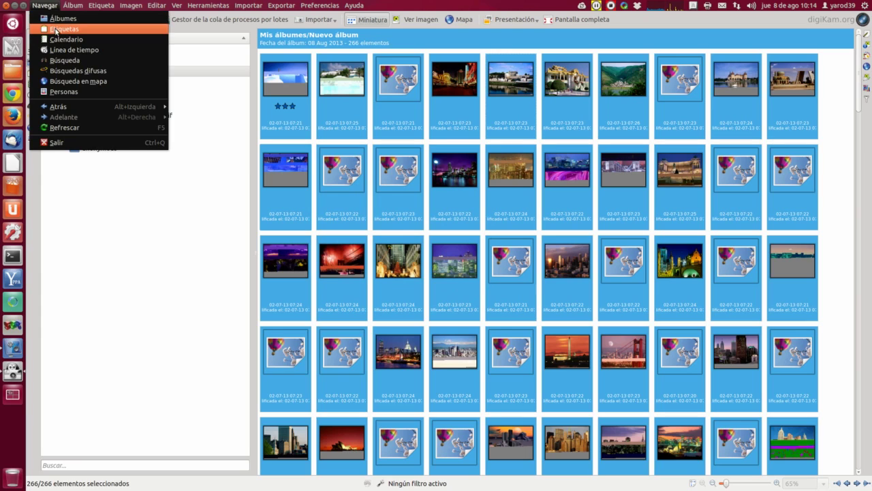
left_click(56, 31)
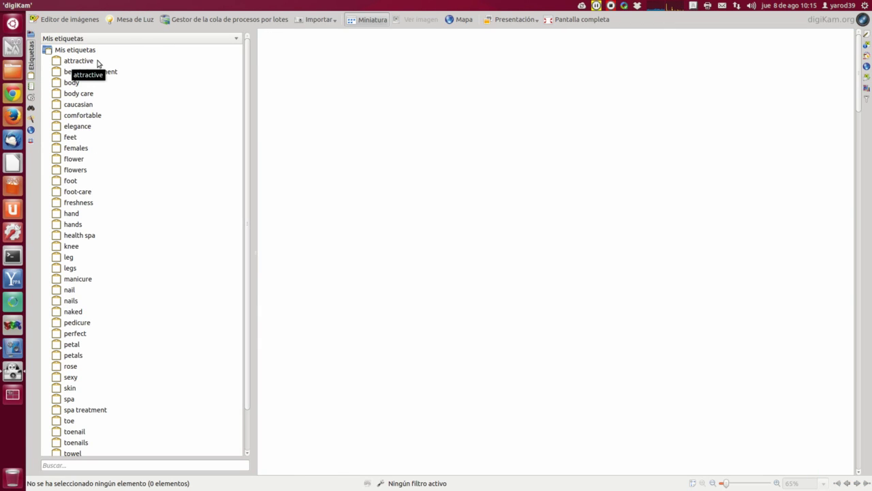
left_click(365, 21)
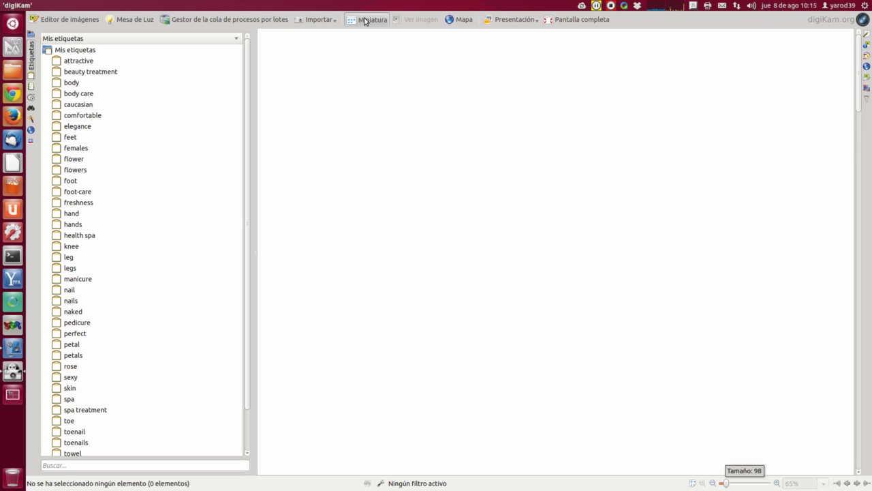
left_click(81, 54)
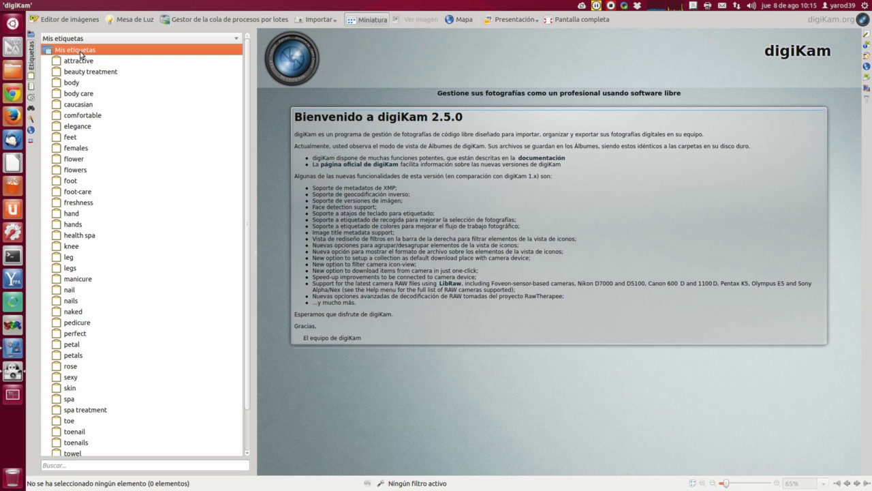
left_click(82, 62)
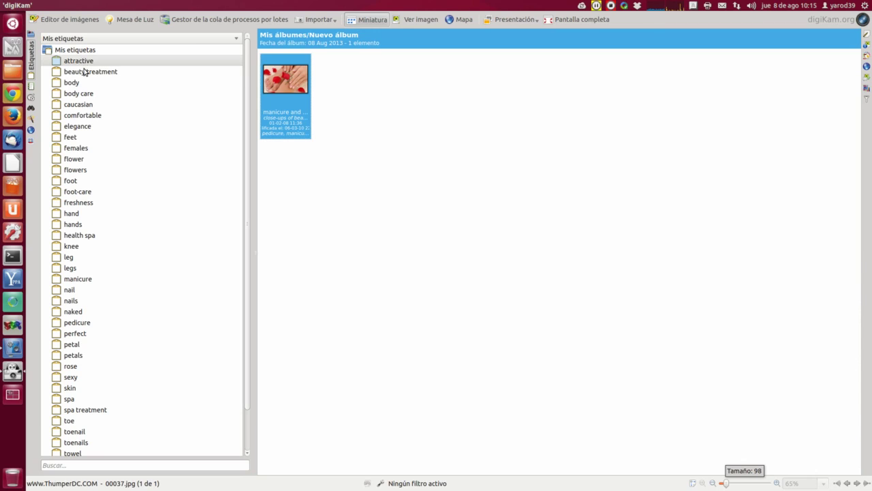
left_click(84, 72)
left_click(88, 81)
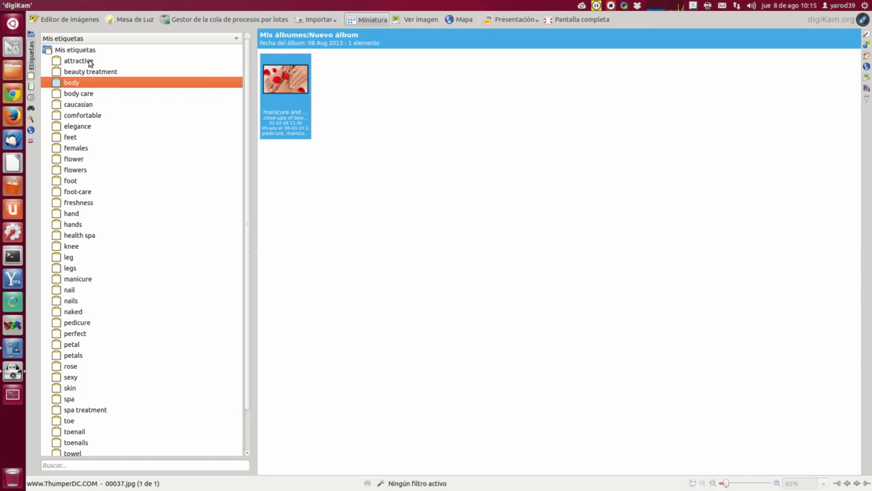
left_click(90, 62)
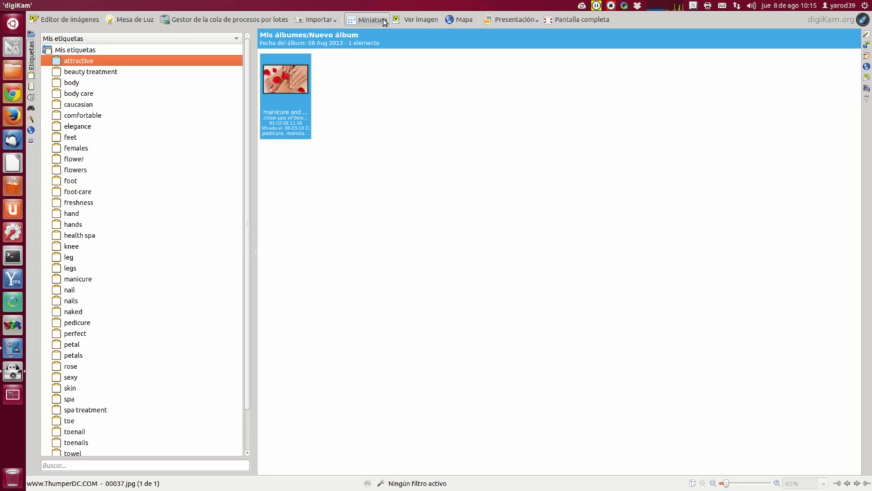
left_click(432, 20)
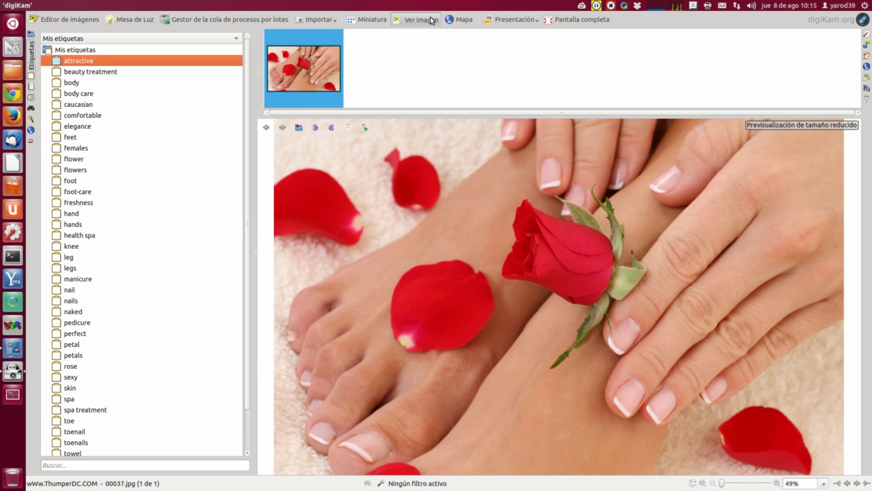
Examine the import window for the Ext Hard Disk USB device, including its full-screen mode, close it, and restore the thumbnail view
left_click(313, 20)
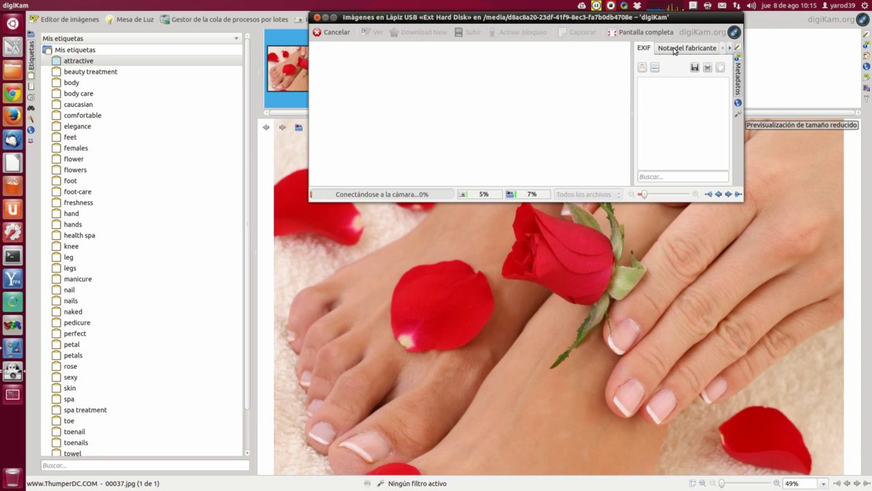
left_click(644, 32)
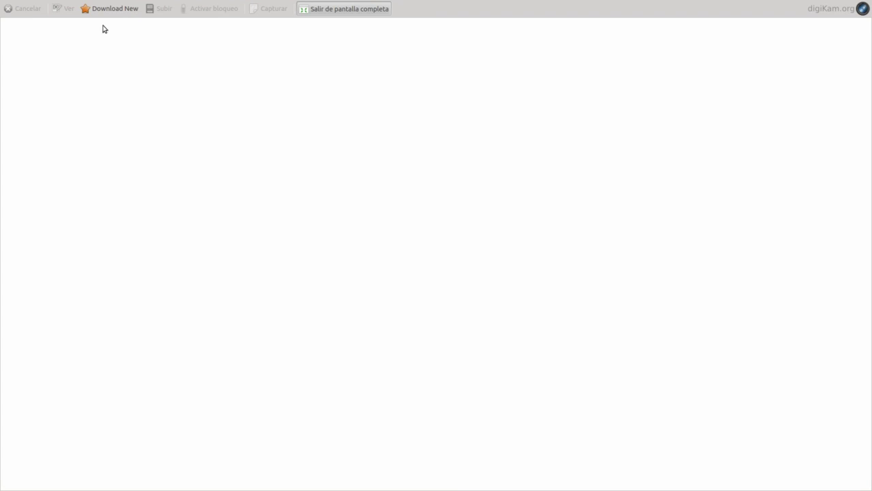
left_click(342, 9)
left_click(316, 17)
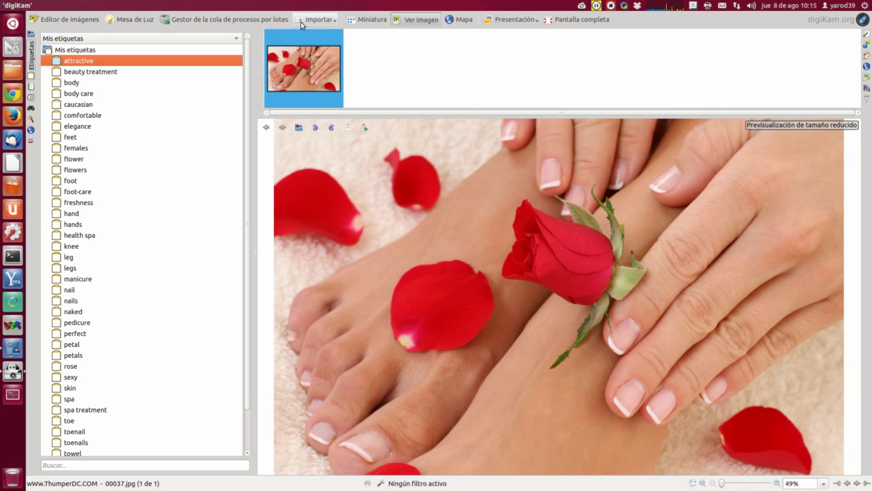
left_click(366, 20)
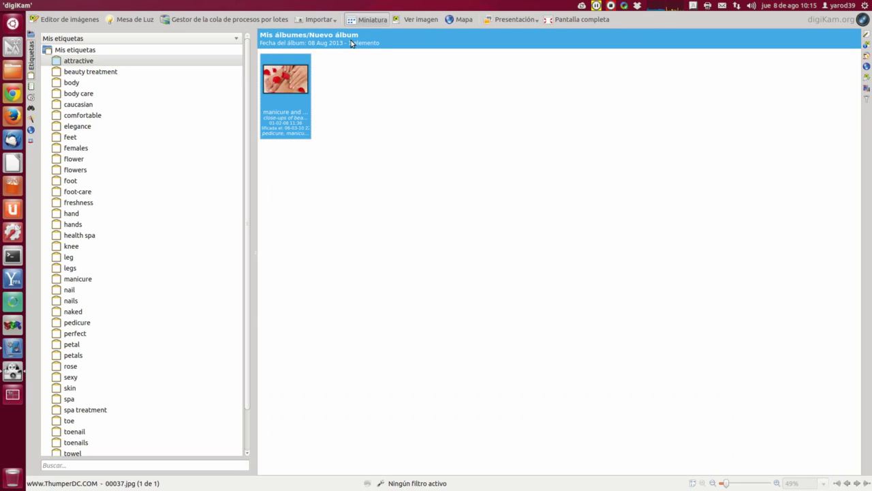
left_click(321, 20)
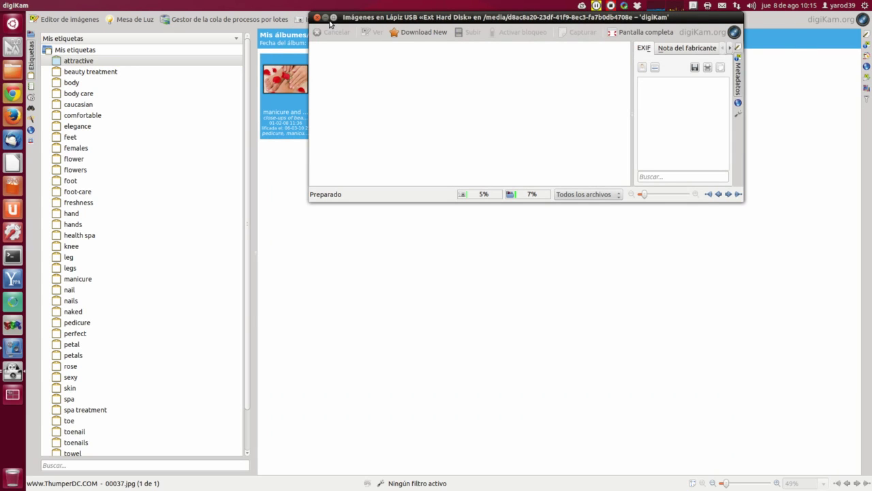
left_click(317, 17)
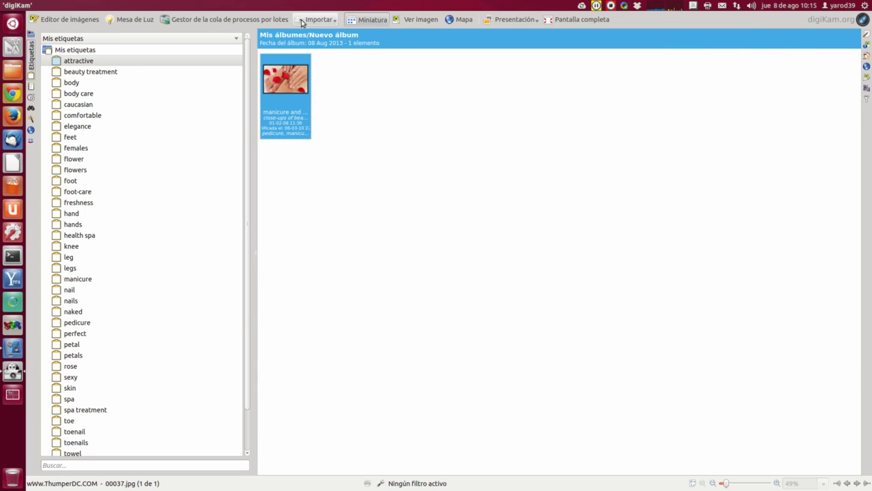
View the picture tagged attractive in the image editor and close the editor
left_click(71, 20)
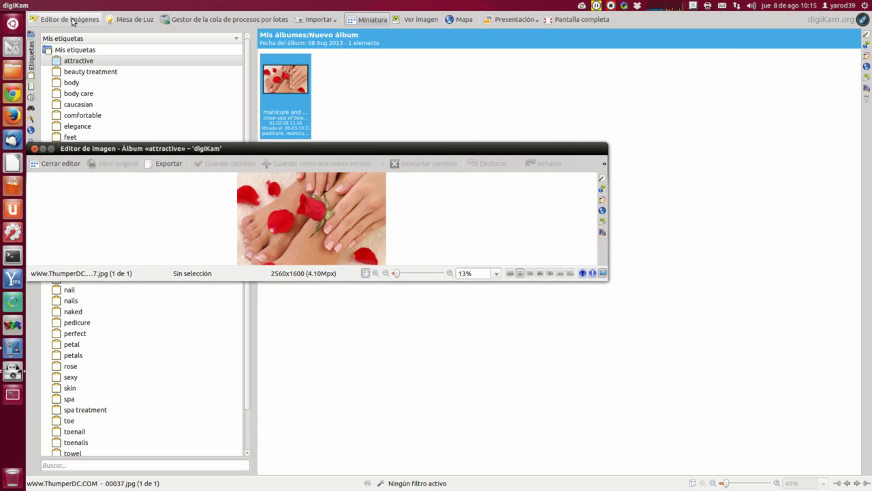
left_click(34, 148)
Try to paste the copied Dropbox image collection into Nuevo álbum, skipping the folders that already exist
right_click(349, 101)
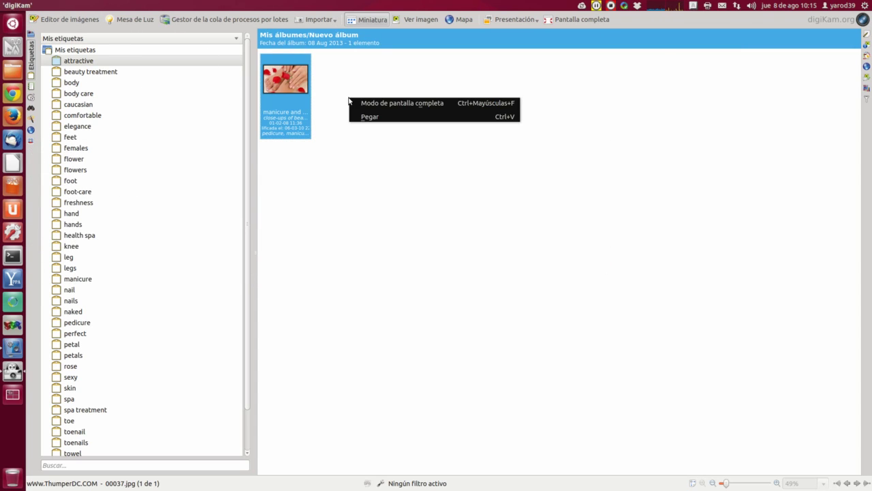
left_click(365, 117)
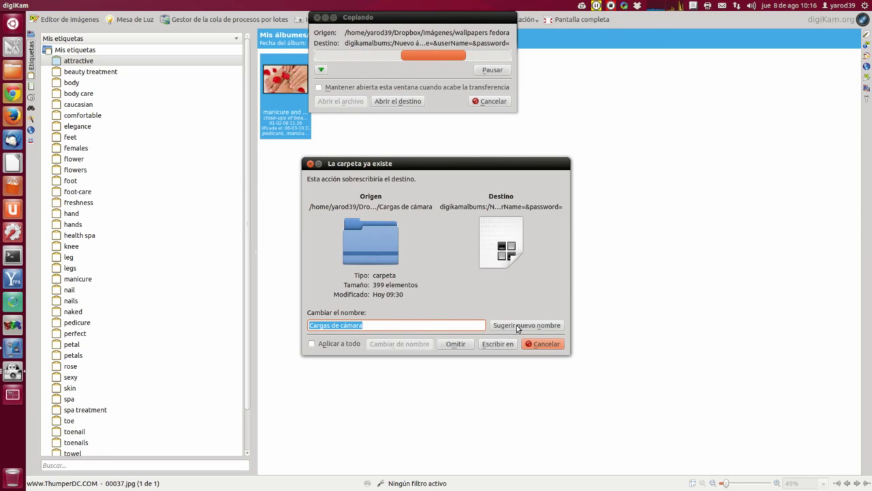
left_click(454, 346)
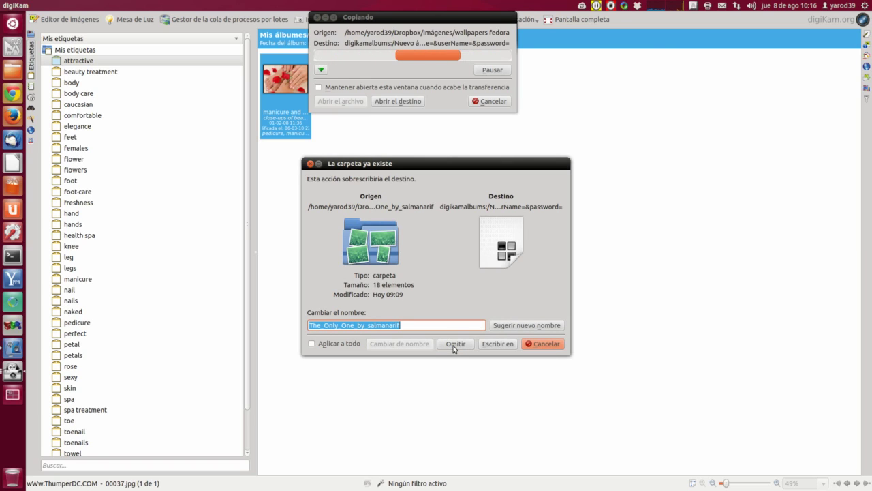
left_click(454, 344)
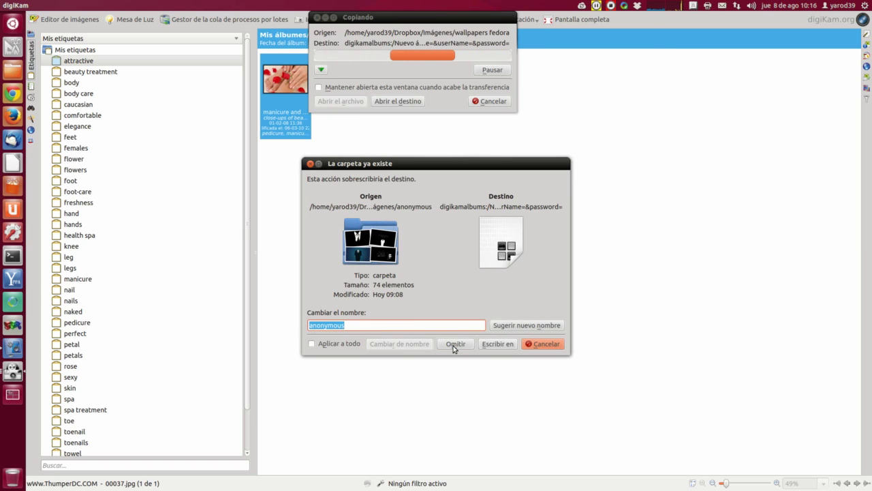
left_click(454, 346)
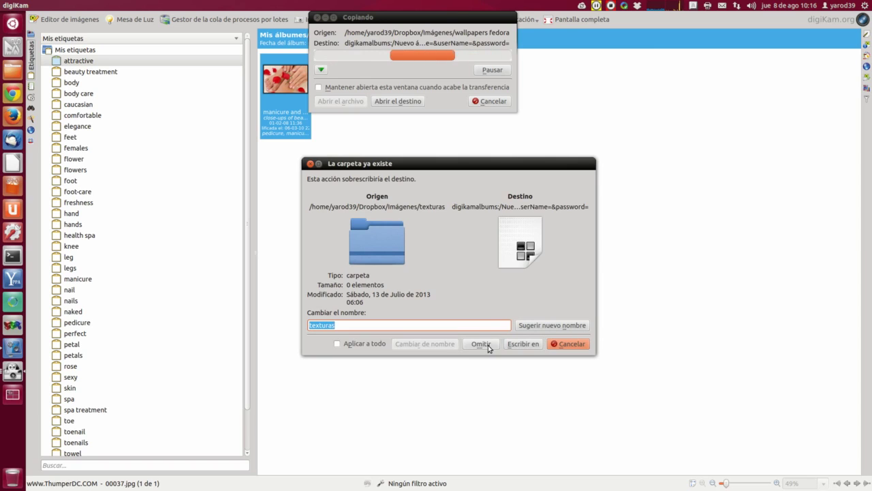
left_click(488, 345)
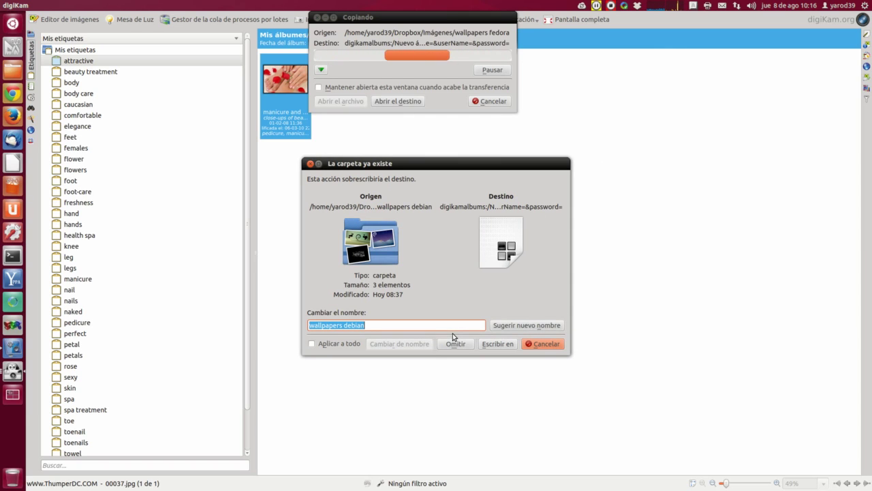
left_click(455, 344)
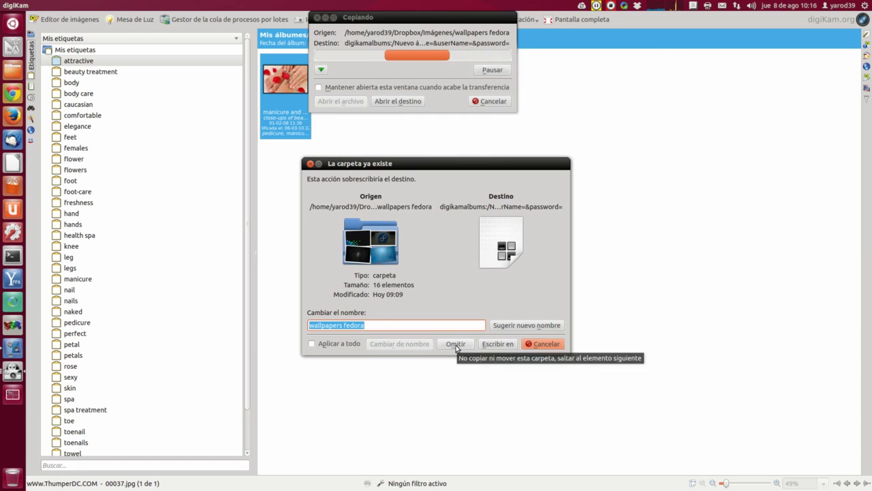
left_click(456, 344)
Skip the duplicate pictures, including 1 (10).jpg and 1 (11).jpg, and cancel the copy at 1 (12).jpg
left_click(454, 362)
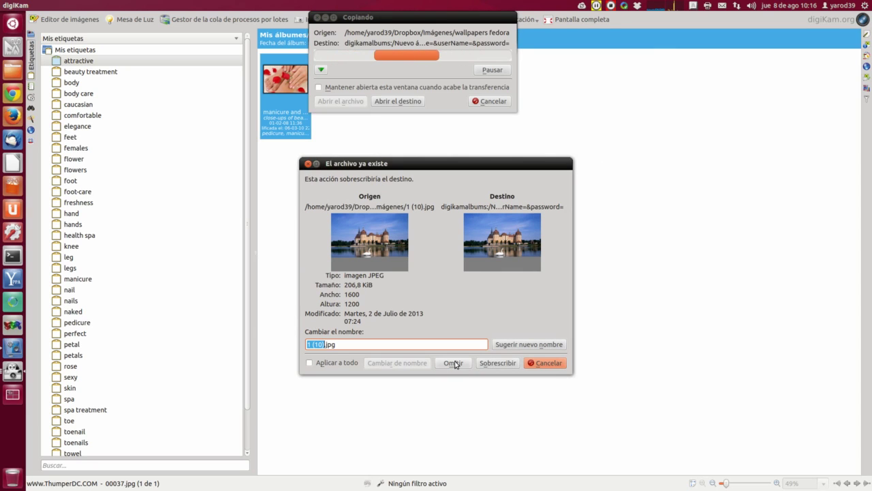
left_click(455, 363)
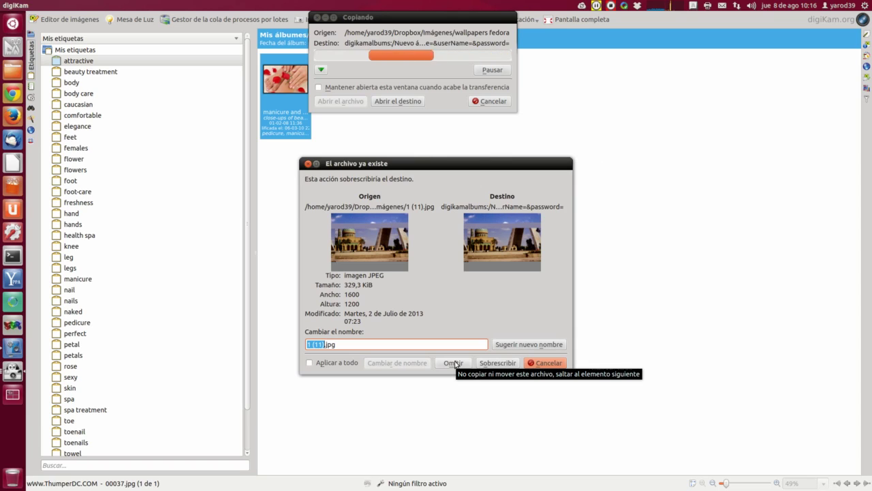
left_click(454, 363)
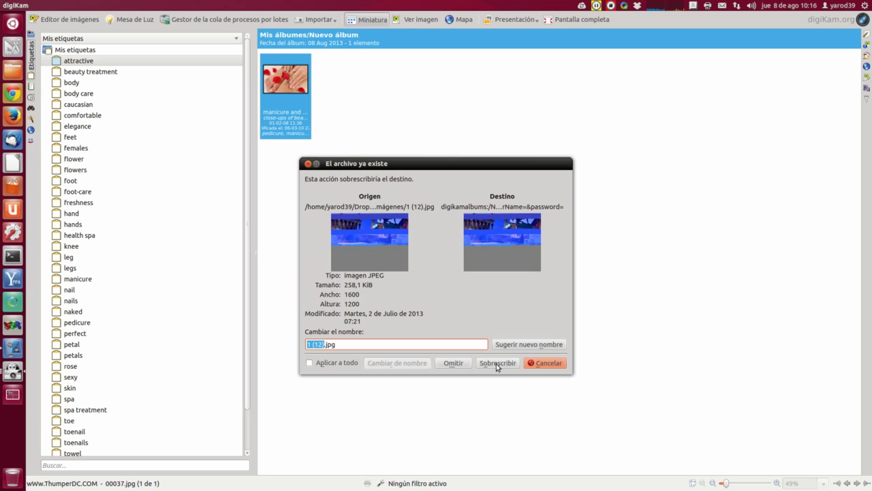
left_click(543, 364)
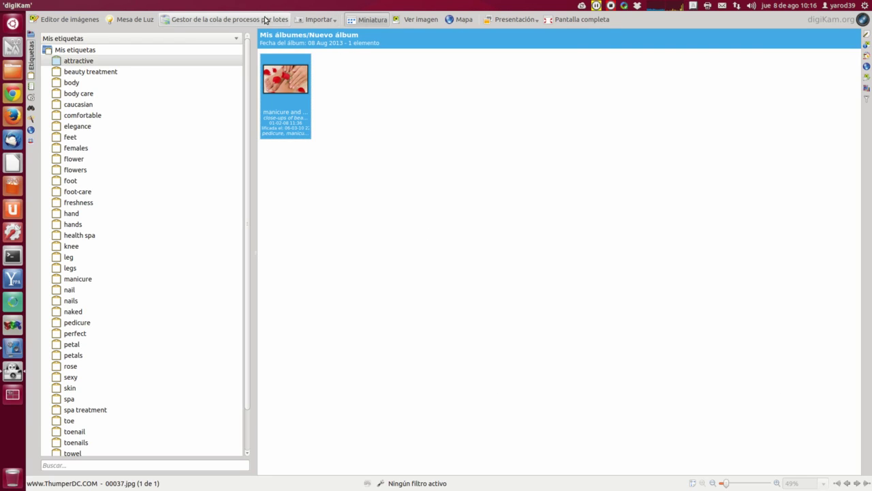
Reopen the tagged picture in the image editor and close the editor again
left_click(81, 21)
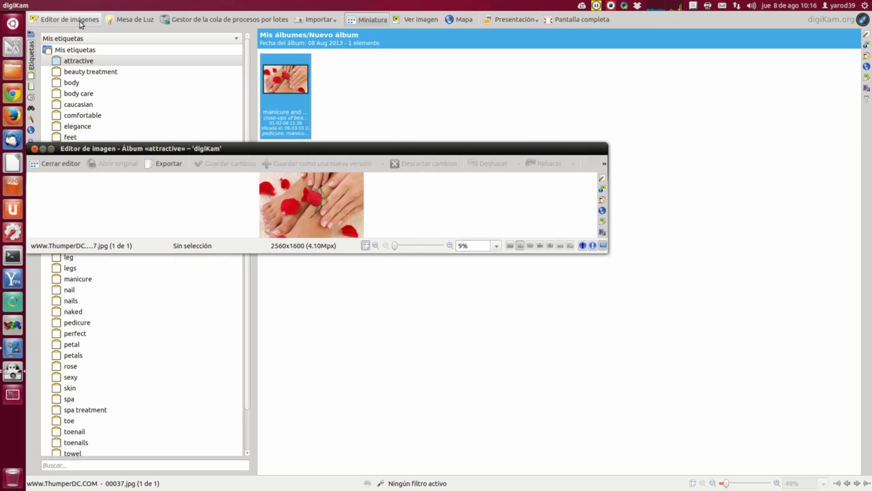
left_click(53, 164)
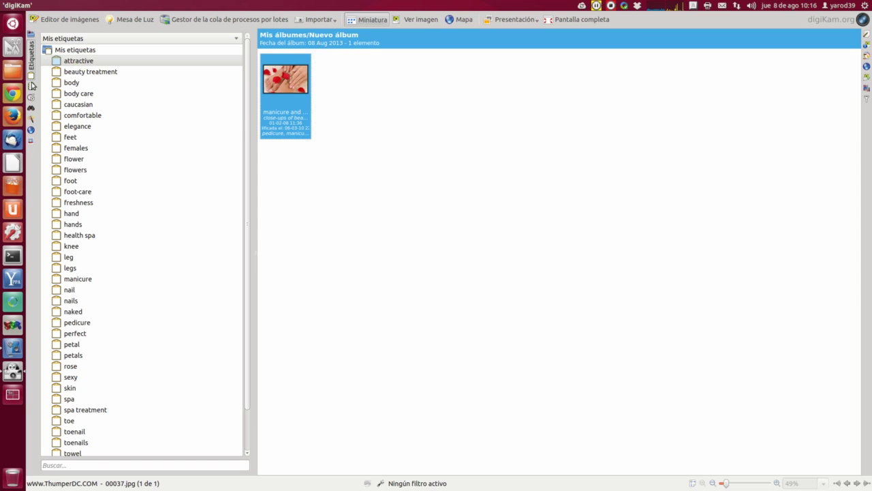
Start a new tag titled paisajes for all the selected pictures in Nuevo álbum
left_click(32, 39)
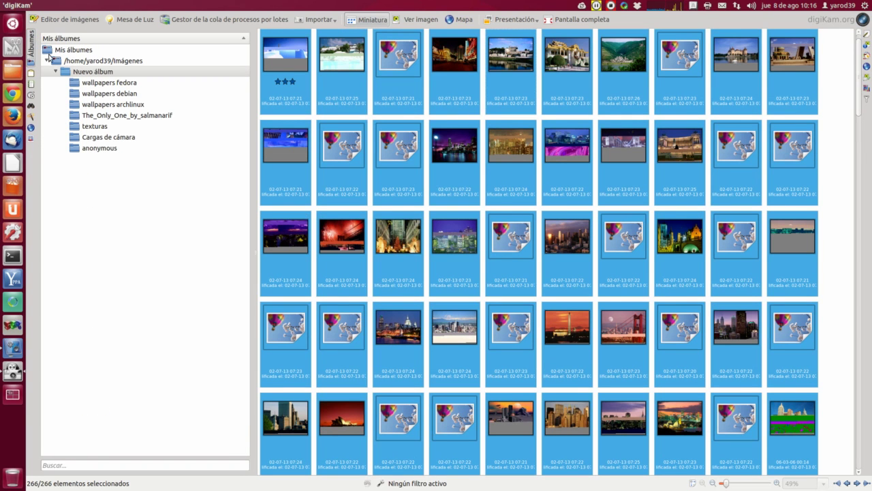
right_click(294, 79)
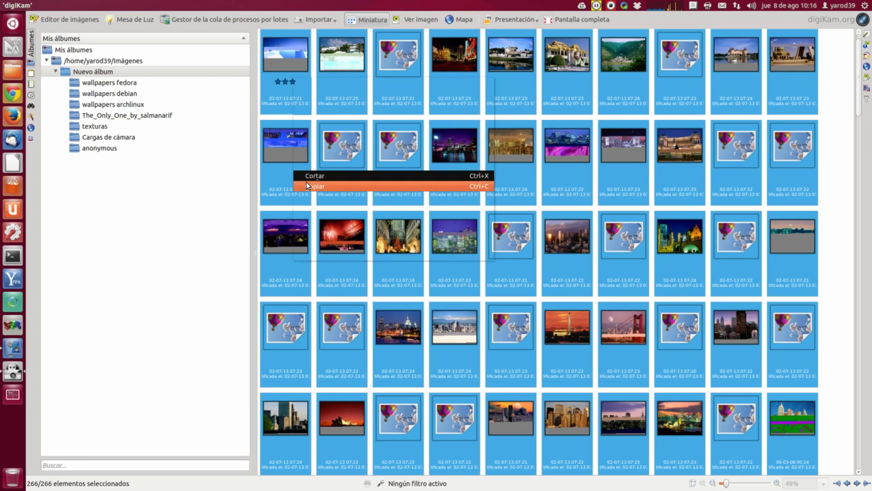
left_click(307, 207)
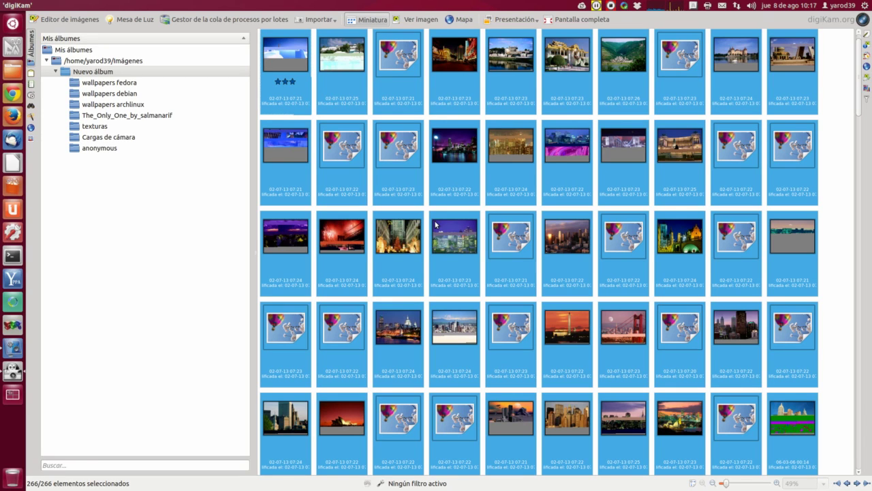
right_click(527, 236)
left_click(527, 237)
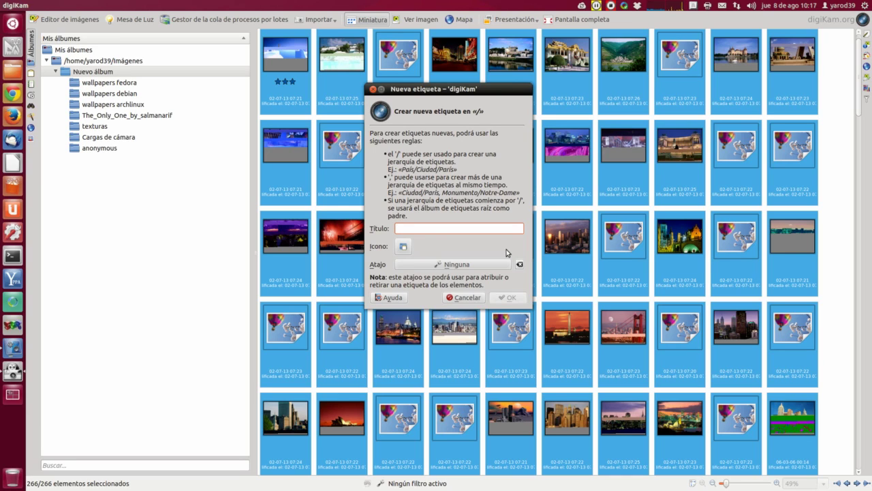
type("pai")
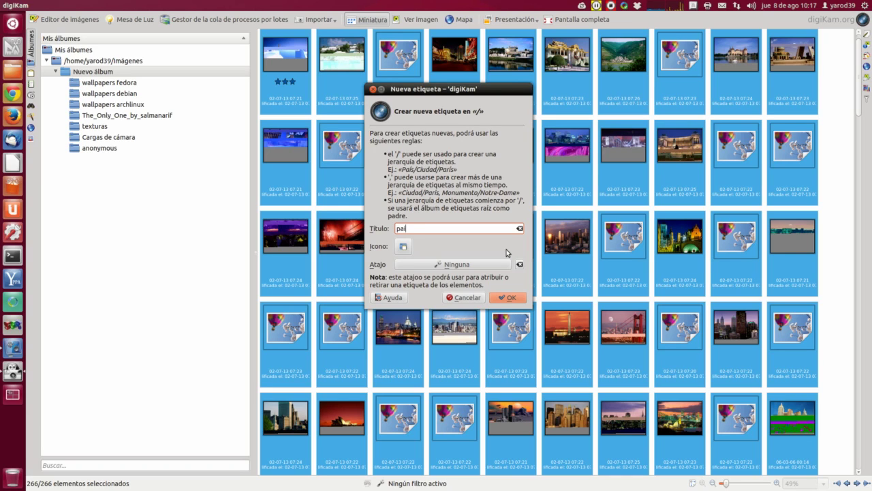
type("sajes")
Browse the system application icons and choose the ppa icon for the new tag
left_click(404, 249)
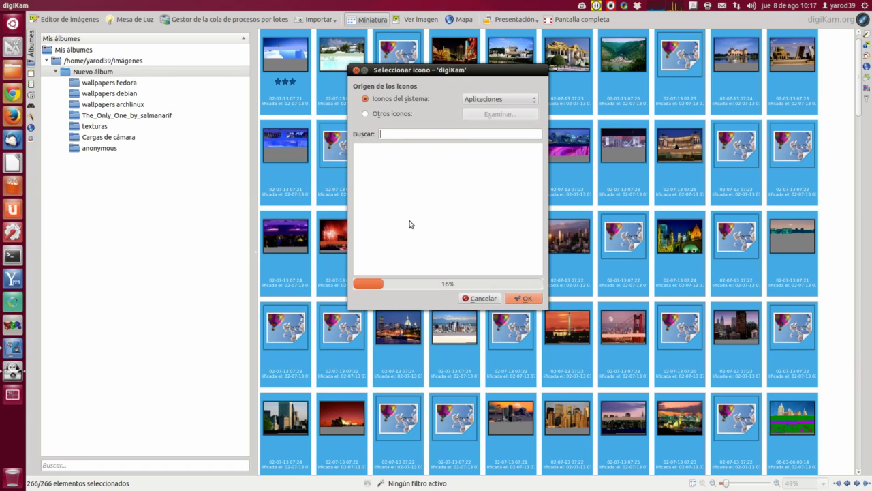
scroll(410, 224, "down", 8)
scroll(410, 224, "up", 3)
scroll(410, 224, "down", 5)
scroll(410, 223, "up", 5)
scroll(409, 221, "down", 5)
scroll(409, 220, "up", 5)
scroll(410, 221, "down", 5)
scroll(410, 221, "up", 5)
scroll(410, 221, "down", 5)
scroll(409, 221, "up", 5)
scroll(410, 220, "down", 5)
scroll(410, 221, "up", 5)
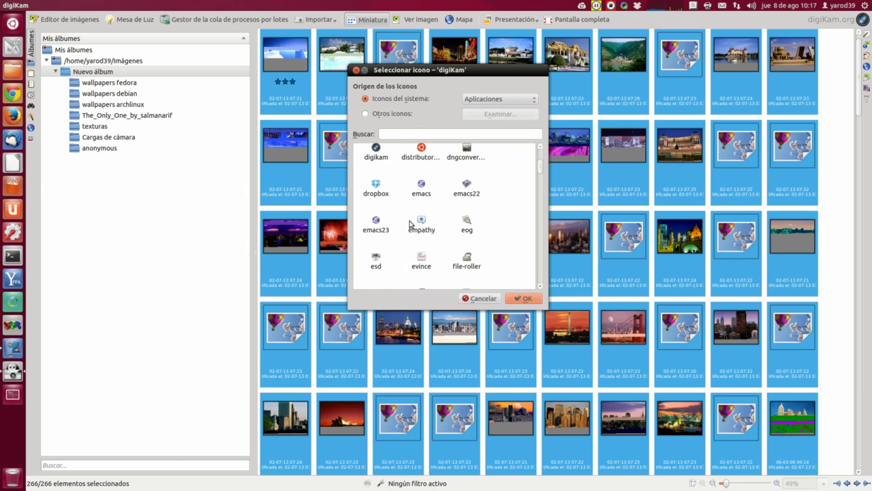
scroll(410, 221, "down", 5)
scroll(409, 222, "down", 5)
scroll(410, 223, "up", 5)
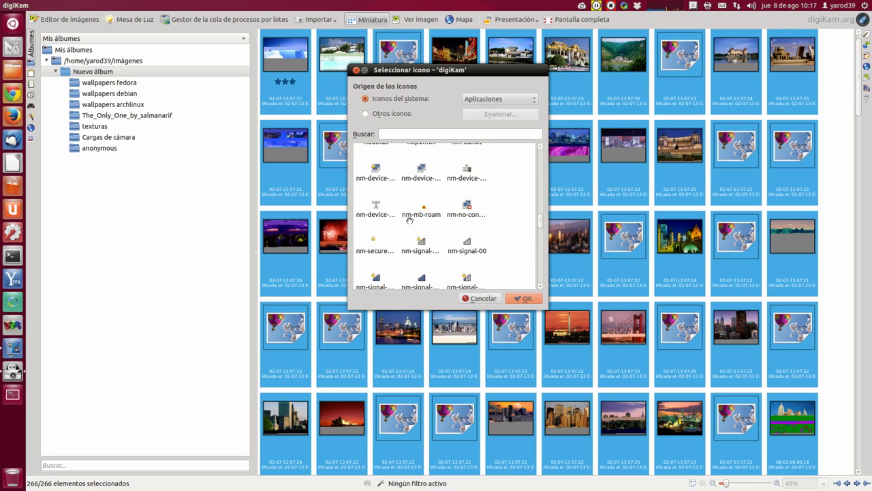
scroll(409, 223, "down", 5)
scroll(410, 222, "up", 1)
scroll(410, 223, "down", 1)
scroll(411, 225, "up", 1)
scroll(411, 224, "down", 2)
scroll(410, 224, "up", 2)
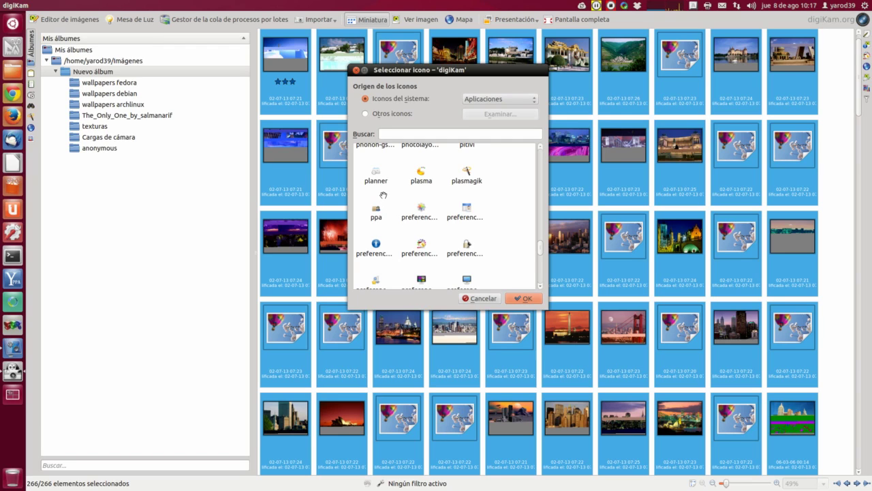
left_click(380, 218)
left_click(524, 299)
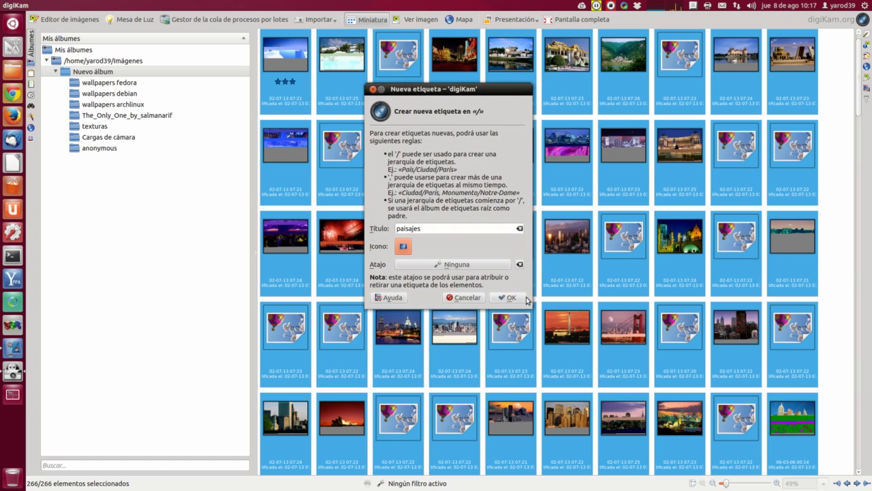
Set the new tag's shortcut to Ctrl+P, reassigning it from the print image action
left_click(460, 266)
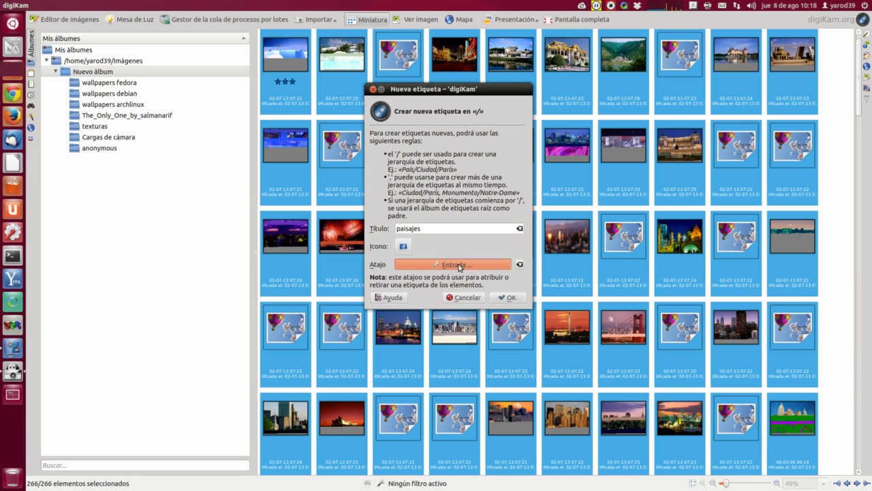
key("ctrl")
key("ctrl+p")
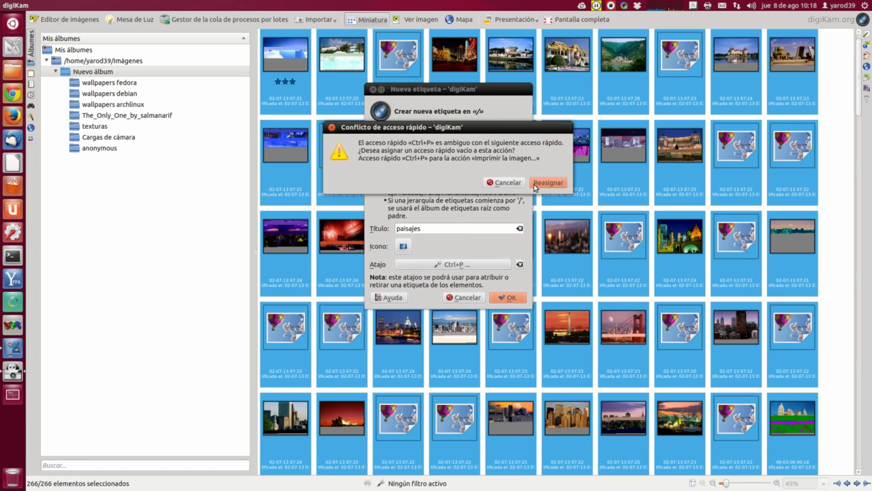
left_click(543, 186)
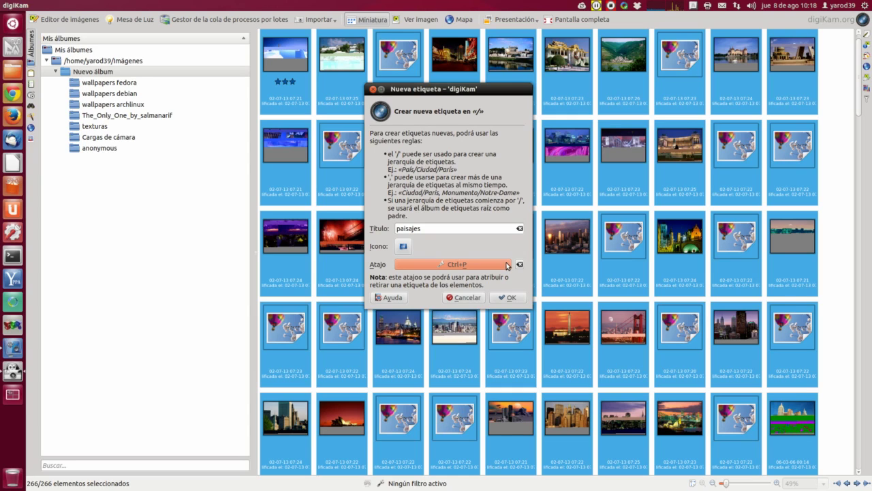
Set the tag's shortcut to Ctrl+T, reassigning it from the thumbnail bar actions, and create the paisajes tag
left_click(473, 265)
key("ctrl+t")
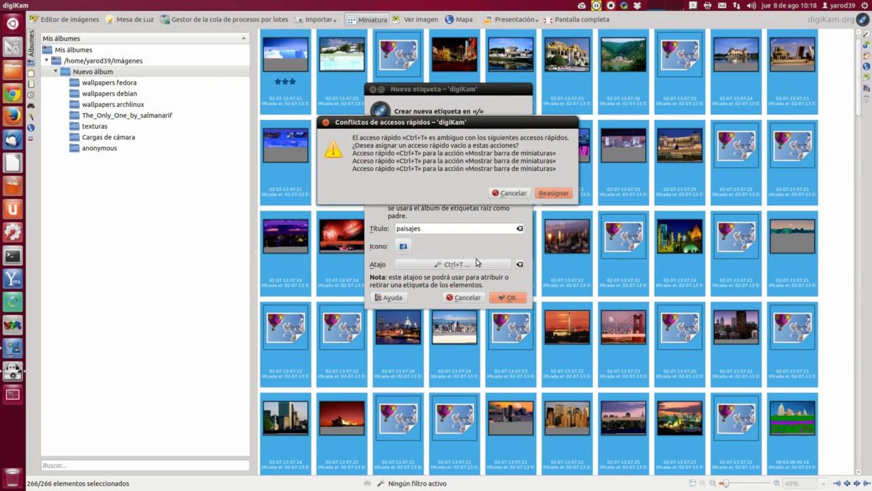
left_click(552, 193)
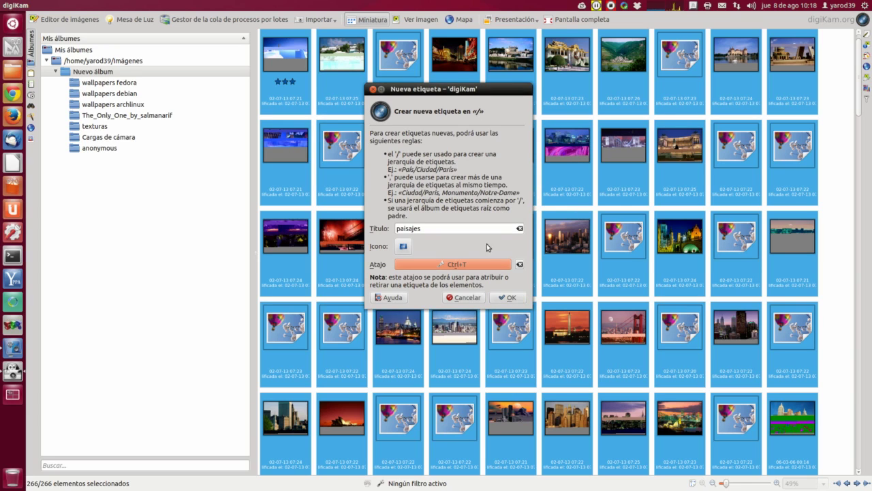
left_click(511, 298)
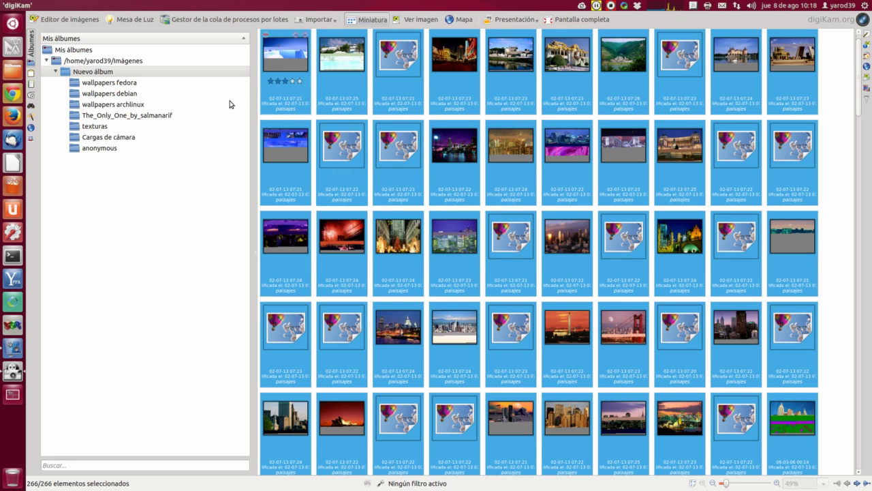
Show the tag list and look through the pictures tagged paisajes
left_click(31, 74)
left_click(30, 34)
key("ctrl+a")
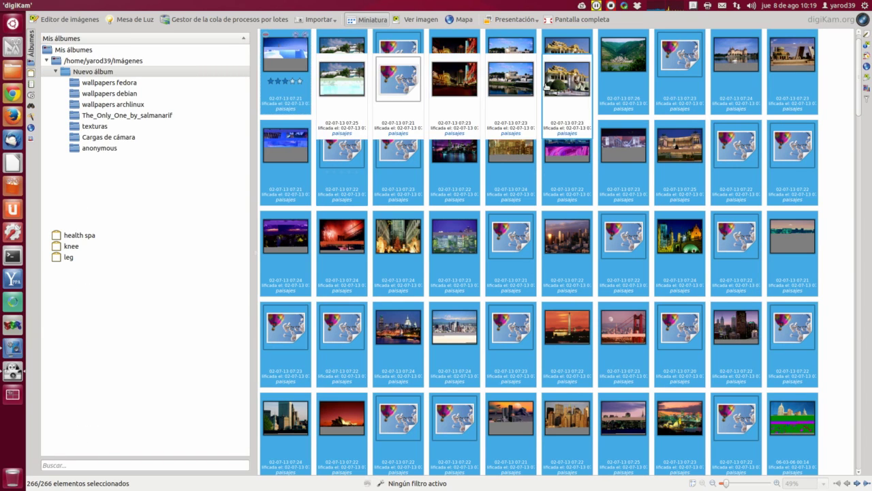
left_click(490, 203)
scroll(443, 225, "down", 5)
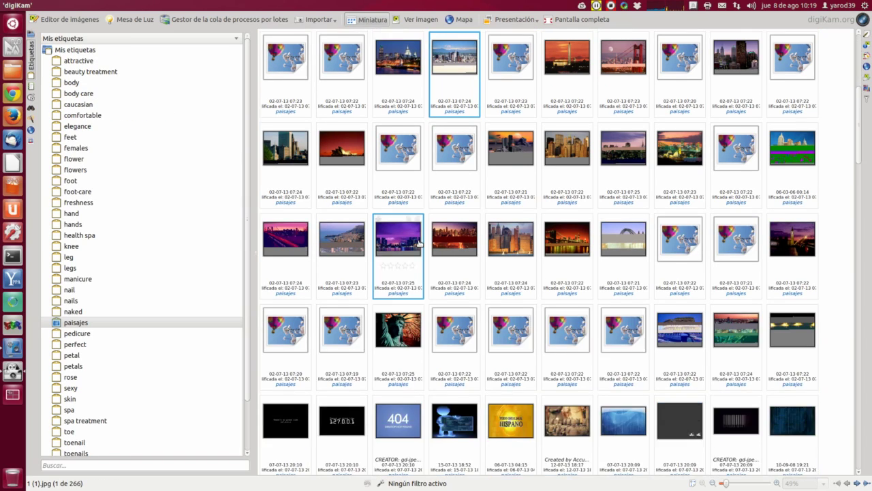
scroll(419, 243, "down", 5)
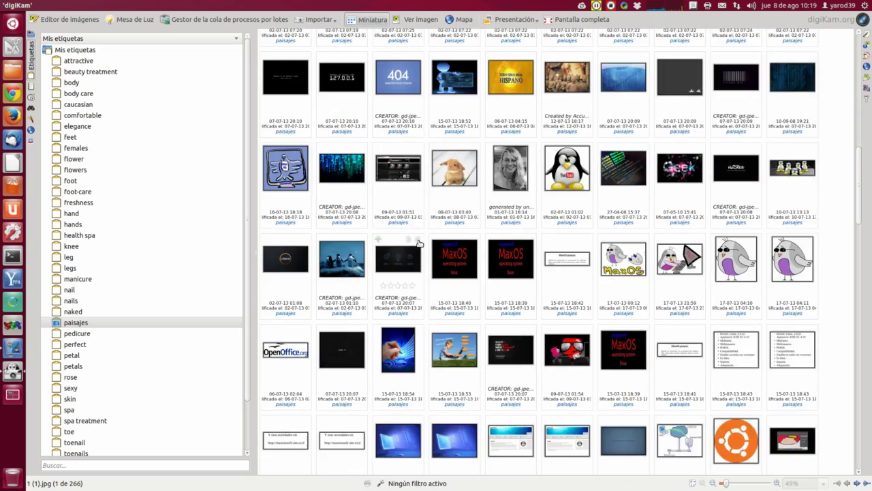
scroll(419, 244, "down", 5)
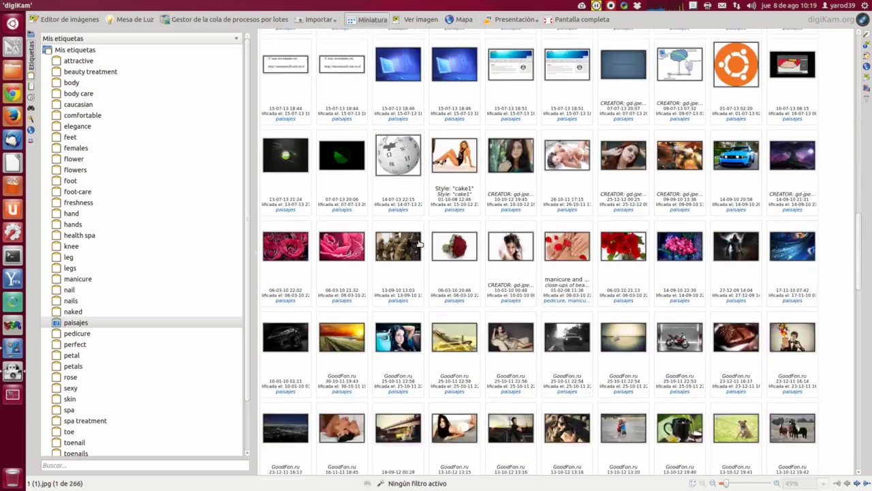
scroll(419, 244, "up", 3)
Select 00015.jpg among the paisajes pictures and switch to the image preview view
left_click(450, 113)
left_click_drag(450, 112, 407, 25)
left_click(407, 22)
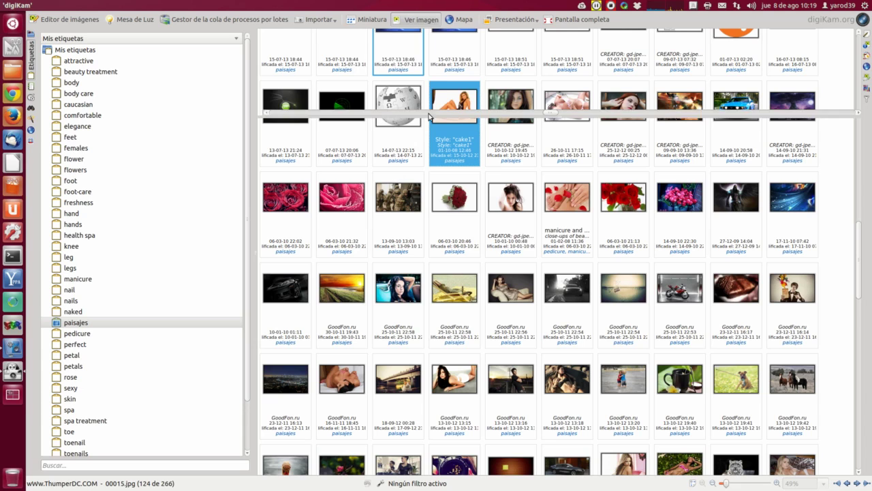
double_click(470, 94)
Browse the preview's thumbnail strip and view 00105.jpg
scroll(470, 93, "down", 5)
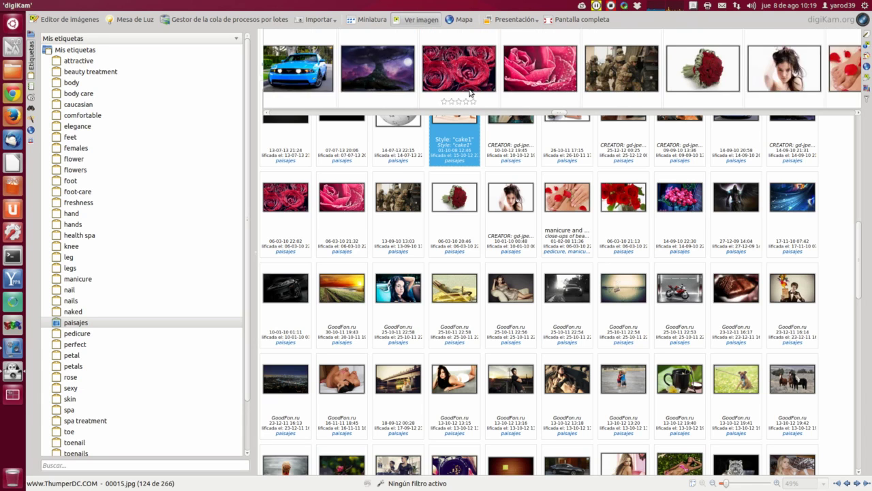
scroll(467, 93, "down", 6)
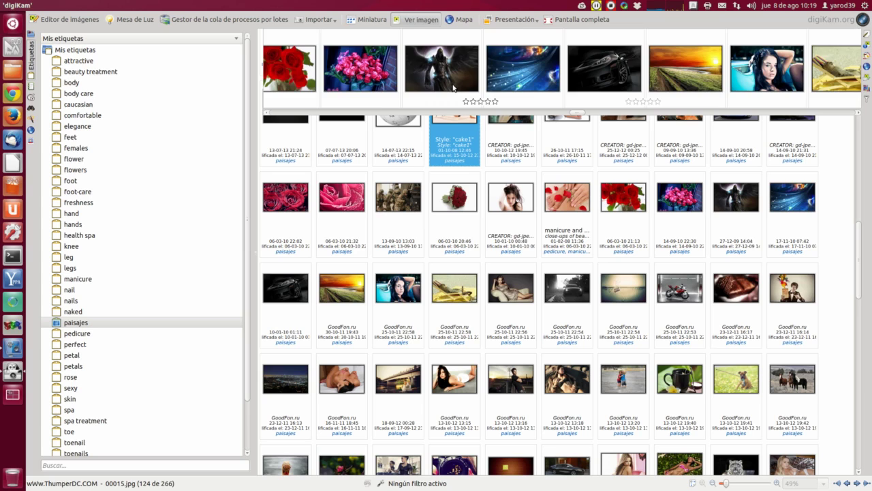
scroll(453, 87, "down", 9)
scroll(454, 92, "down", 5)
scroll(454, 92, "up", 5)
scroll(460, 90, "down", 6)
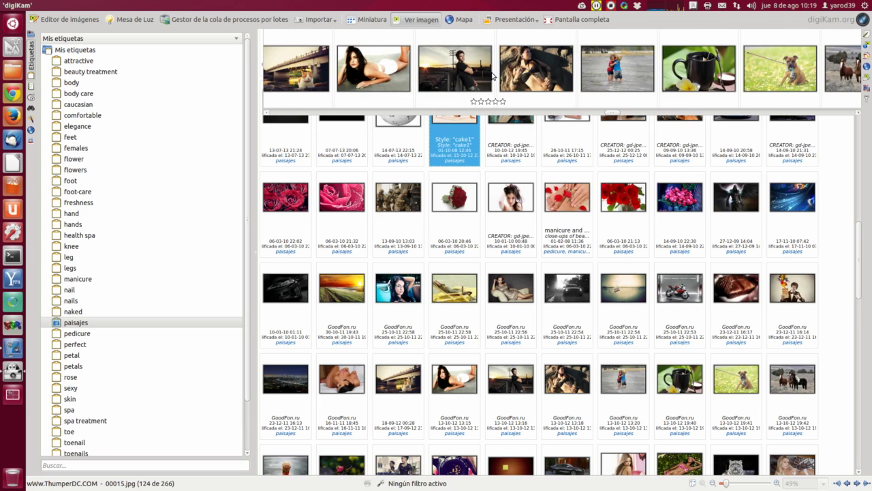
scroll(491, 77, "down", 7)
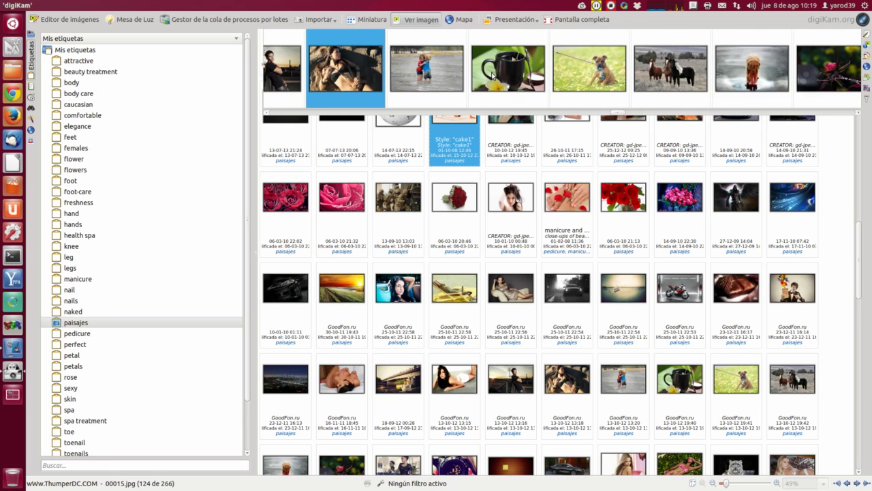
scroll(488, 77, "down", 3)
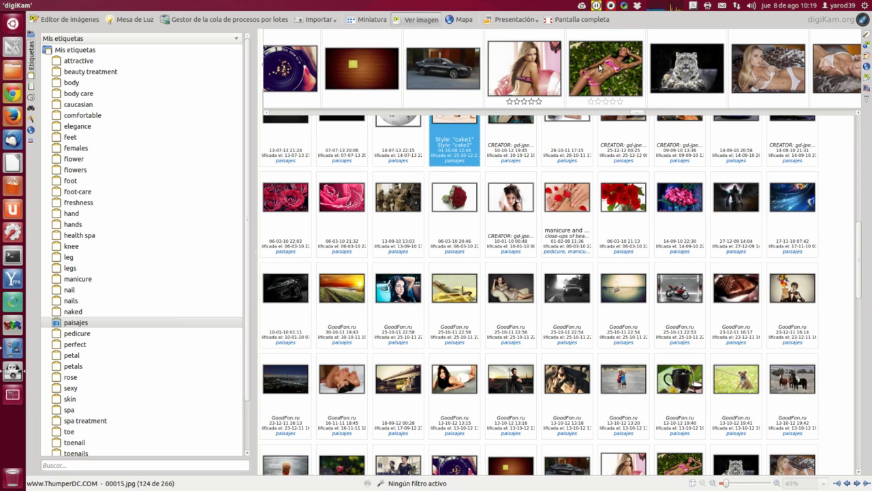
left_click(599, 67)
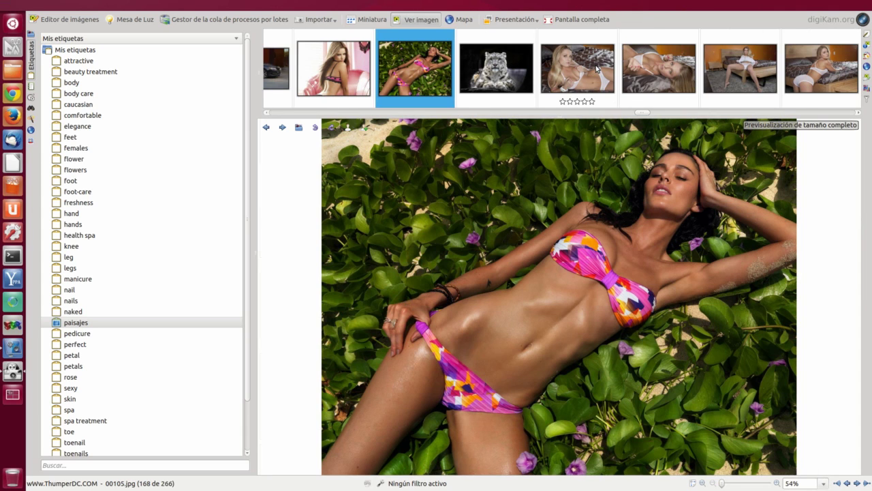
Preview 00108.jpg and browse on through the thumbnail strip to 00127.jpg
left_click(589, 70)
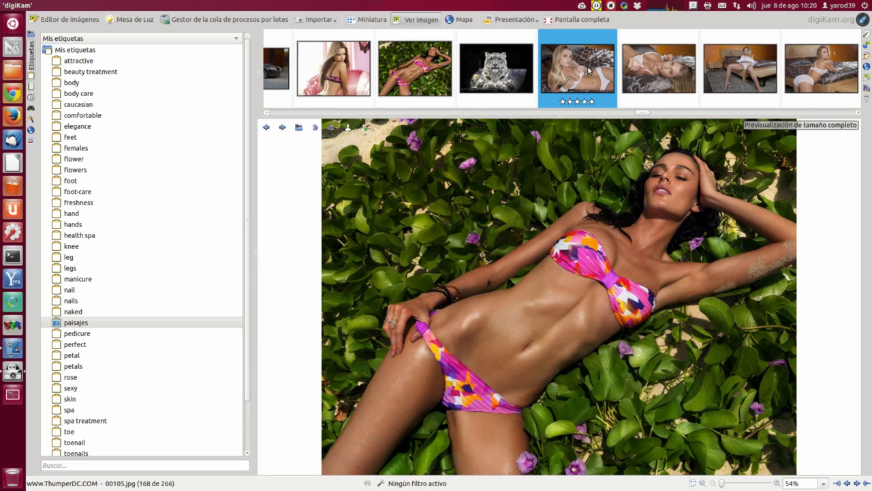
scroll(587, 71, "down", 4)
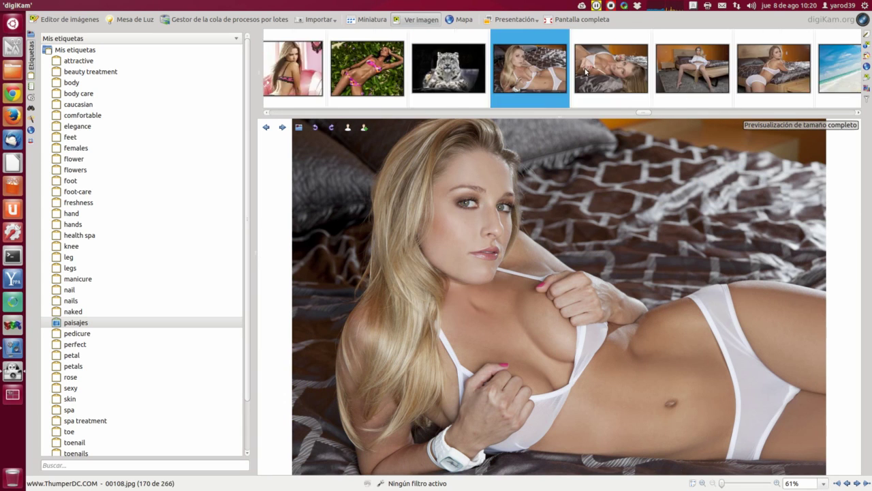
scroll(585, 71, "up", 4)
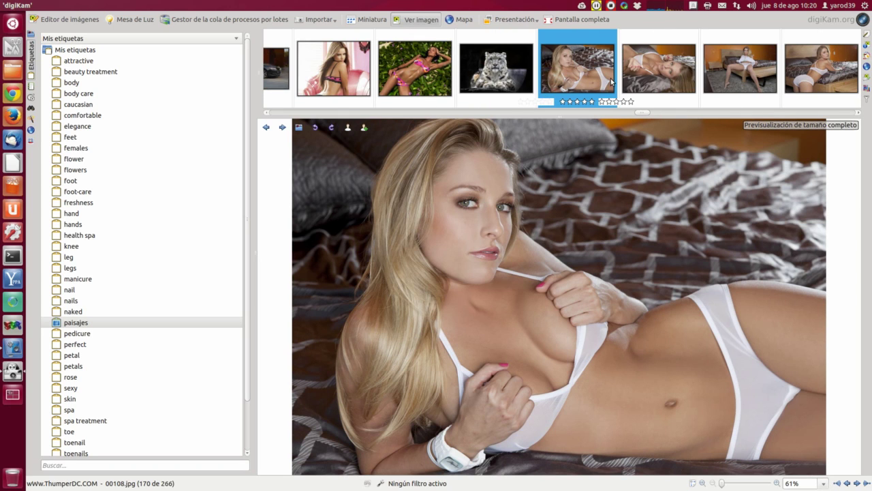
scroll(607, 75, "down", 3)
scroll(586, 75, "up", 3)
scroll(568, 75, "down", 10)
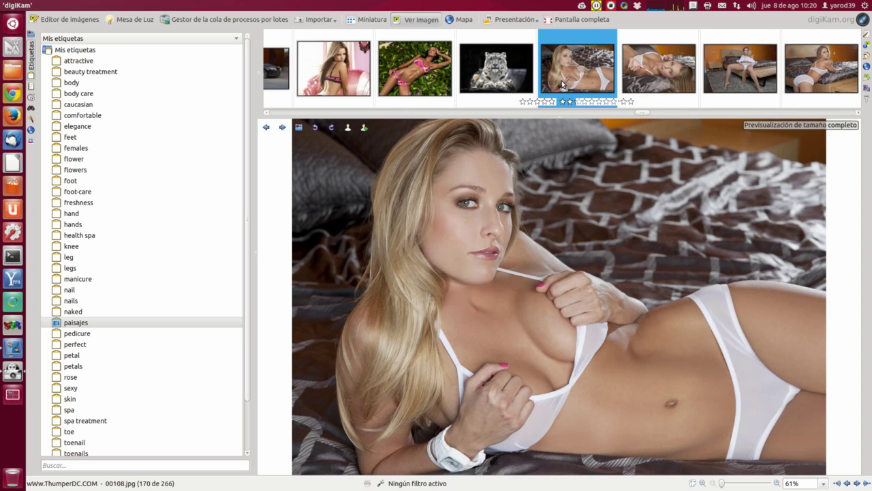
scroll(562, 75, "down", 10)
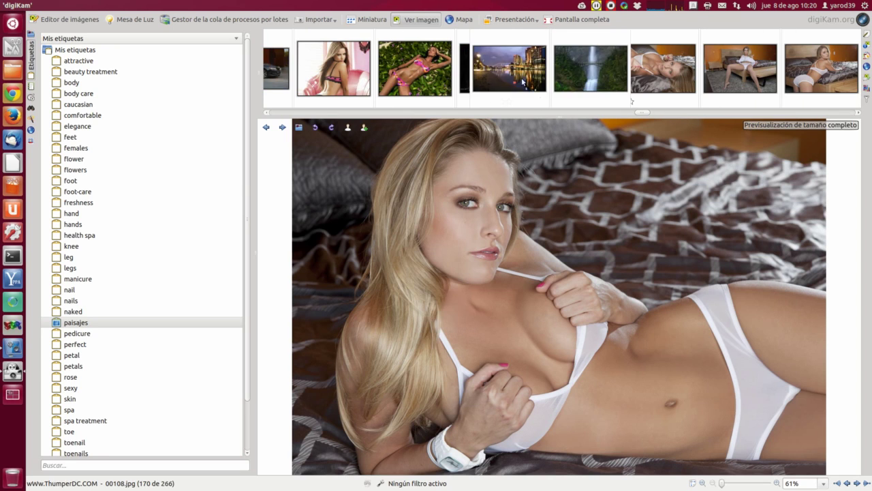
left_click(434, 77)
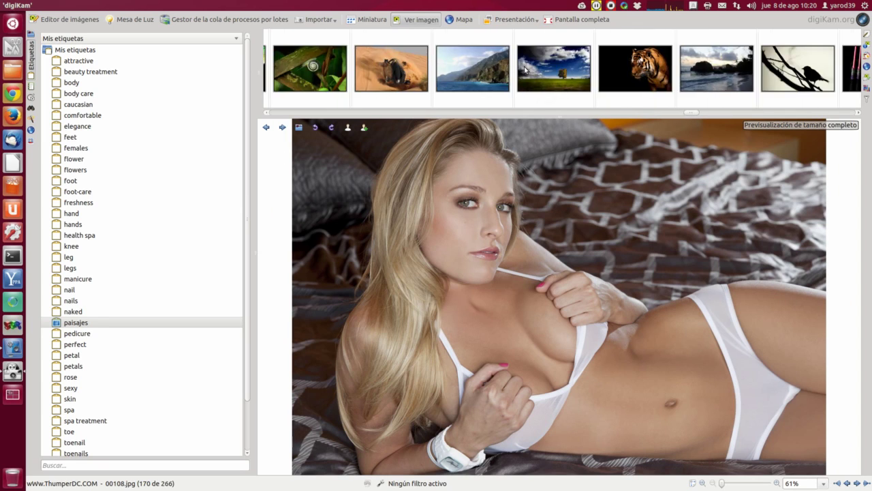
Show the picture tagged nails and return to the pictures tagged paisajes
left_click(87, 305)
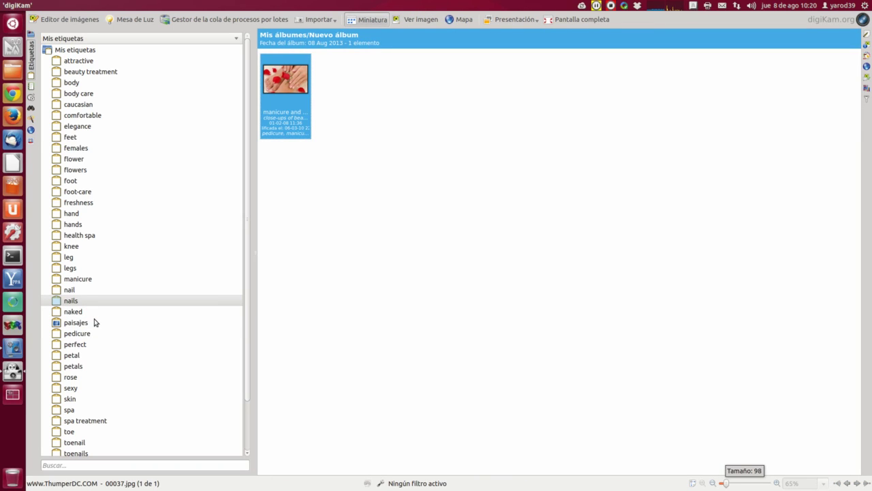
left_click(96, 325)
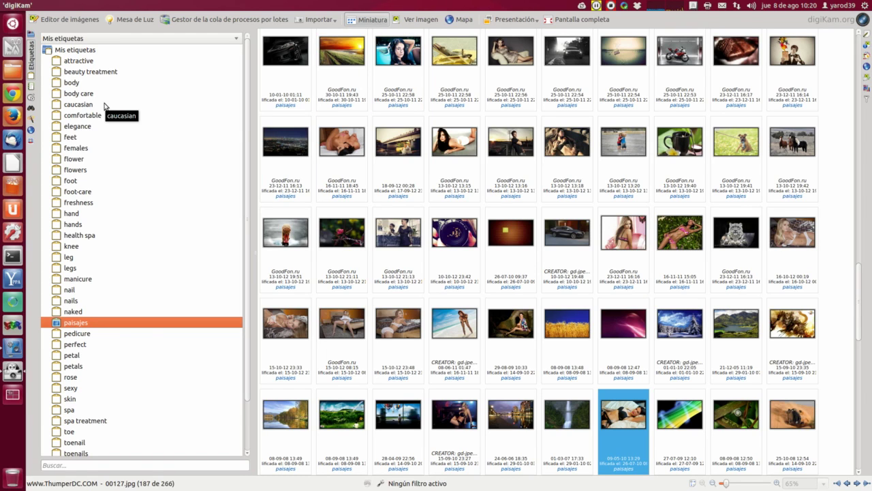
Open 00127.jpg in the image editor and close the editor
left_click(77, 26)
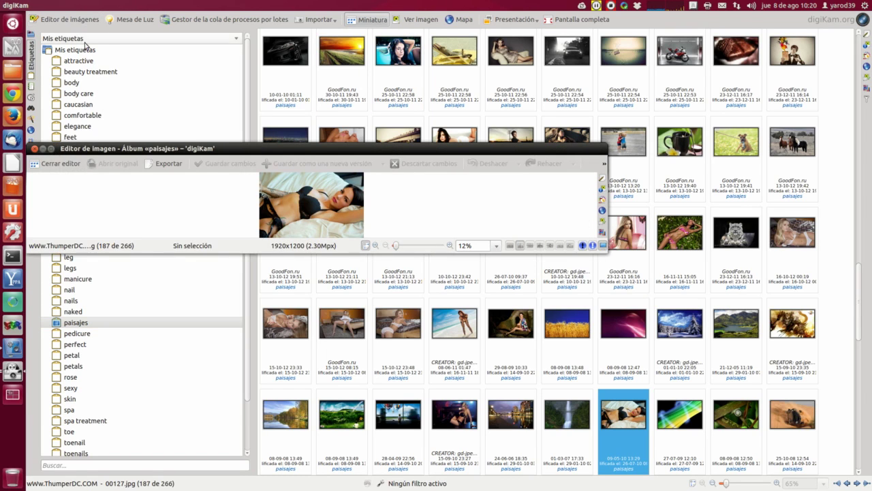
left_click(34, 146)
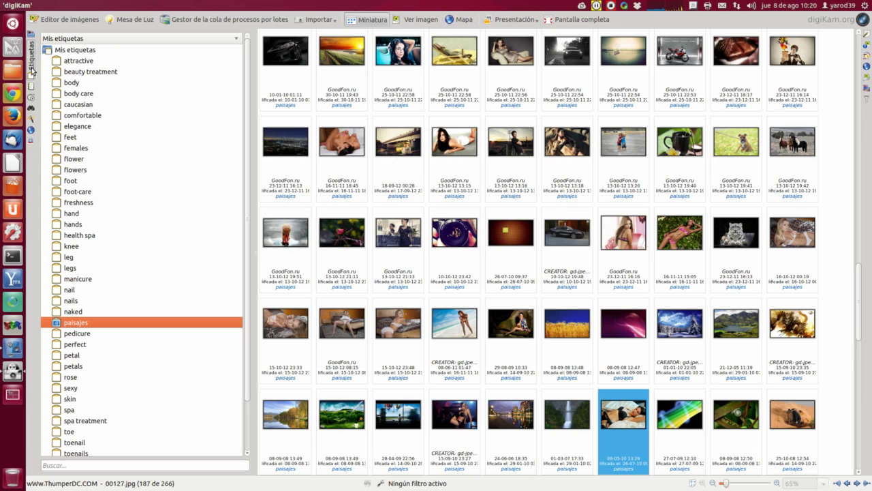
Show the albums, filter the album list by T and clear the filter
left_click(32, 34)
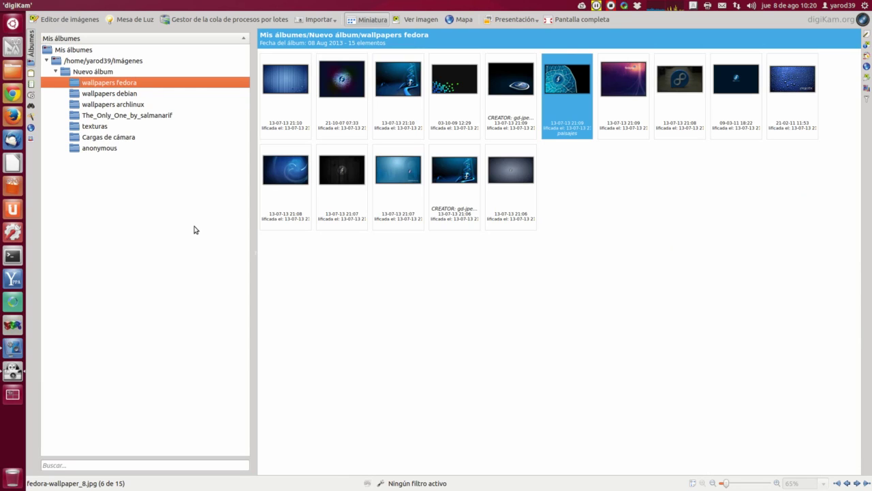
left_click(140, 466)
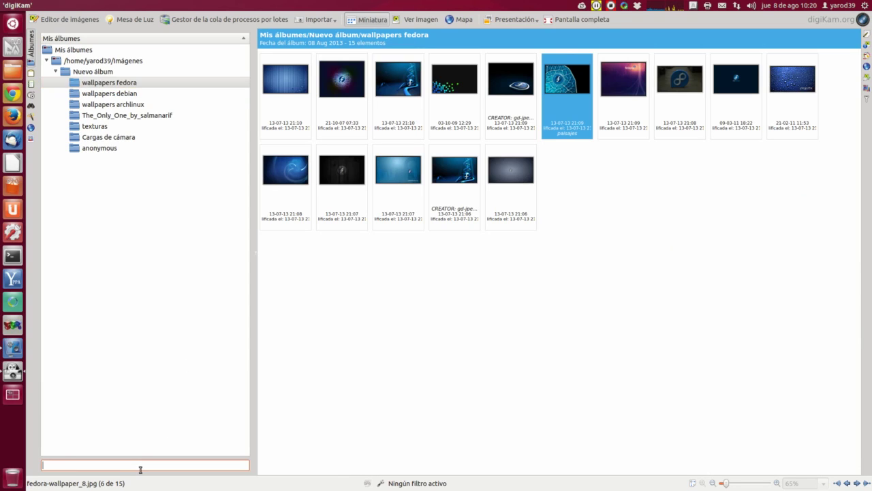
left_click(195, 404)
type("T")
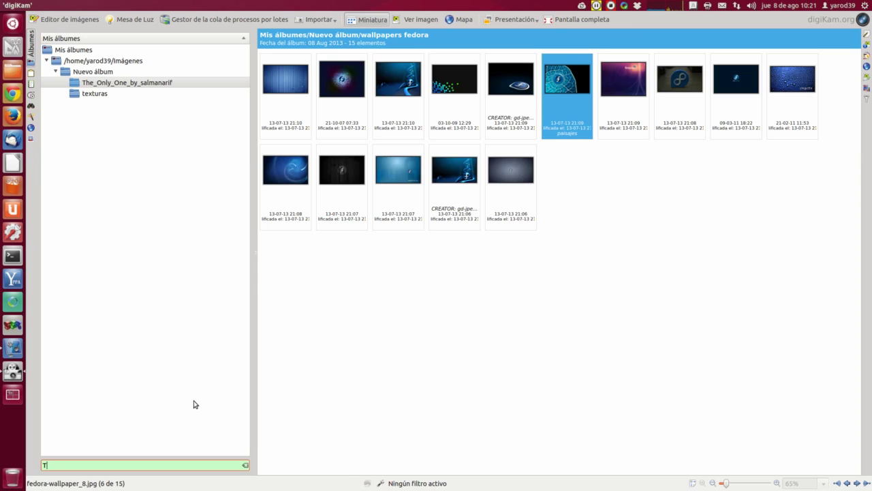
key("BackSpace")
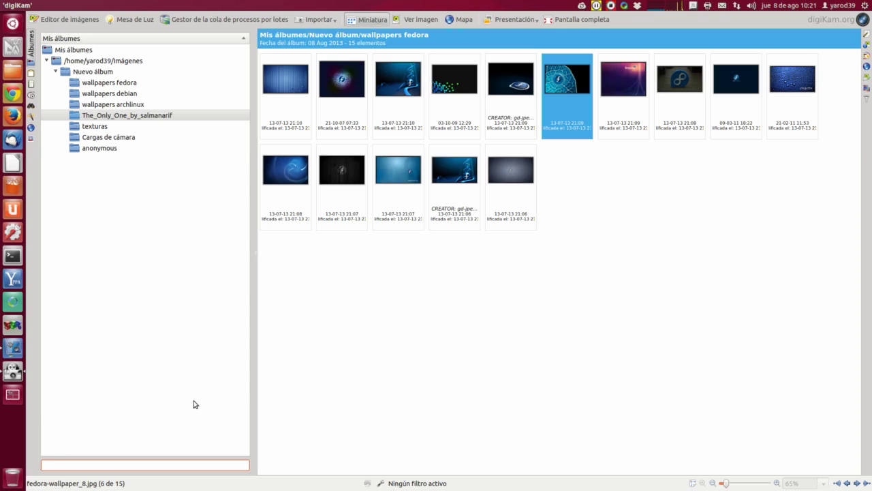
Deselect the picture in the wallpapers fedora album and check the options offered for the album's empty area
left_click(367, 424)
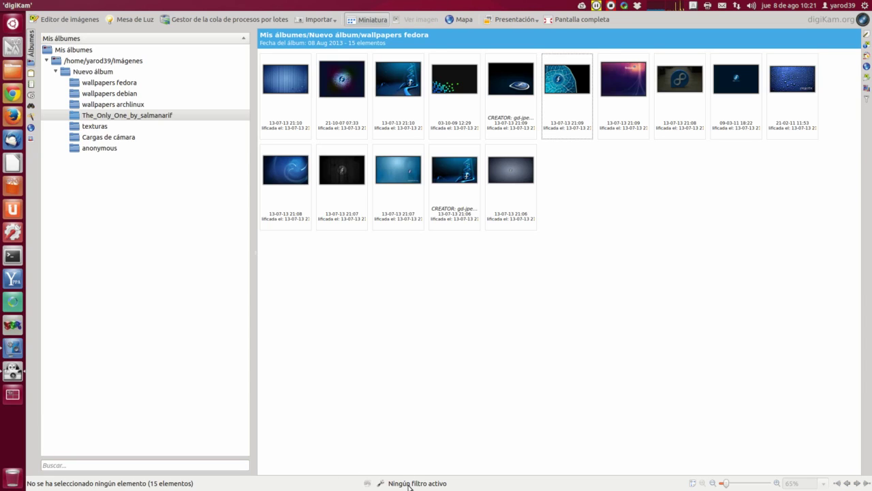
right_click(488, 352)
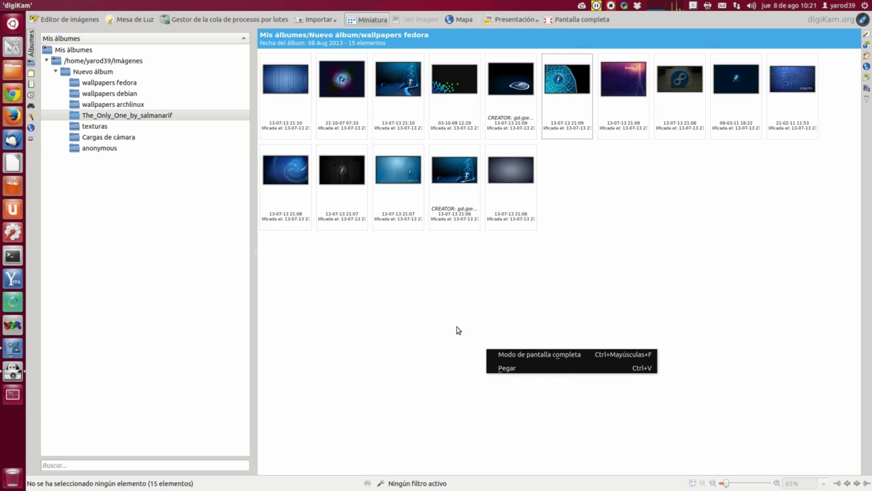
left_click(458, 330)
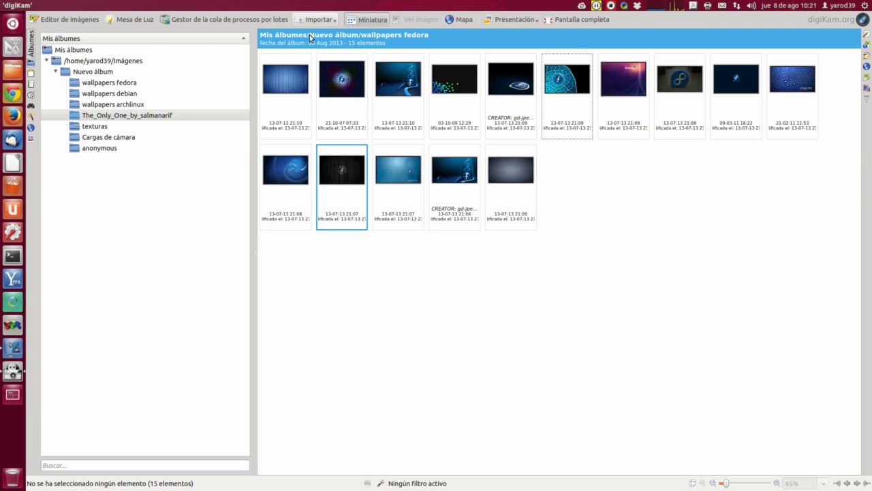
Return to the tags and review the paisajes tag's available commands and its title, icon and shortcut properties
left_click(30, 74)
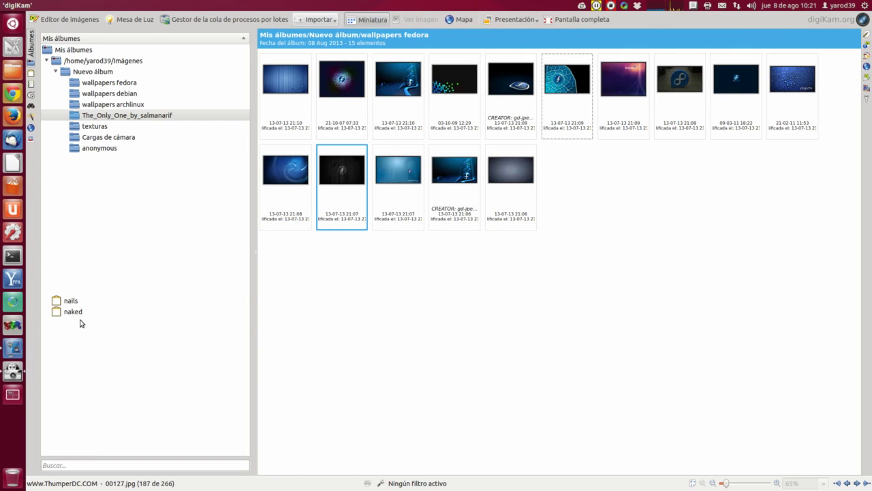
right_click(81, 323)
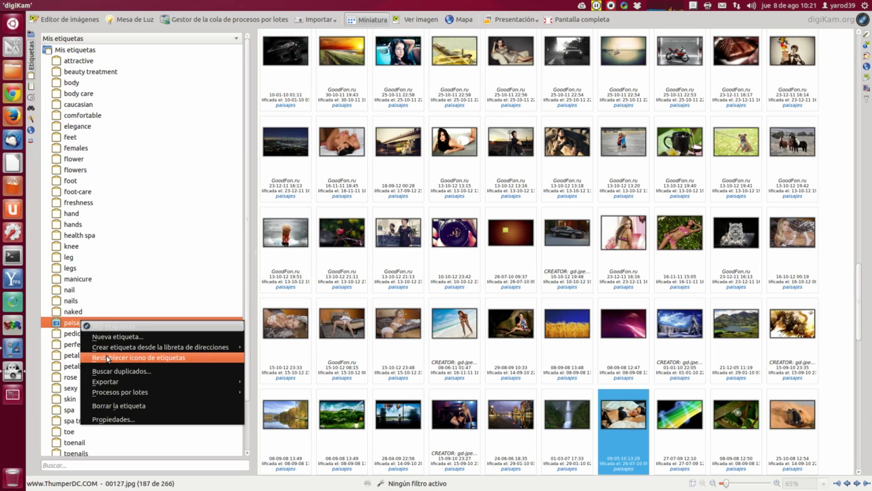
mouse_move(106, 395)
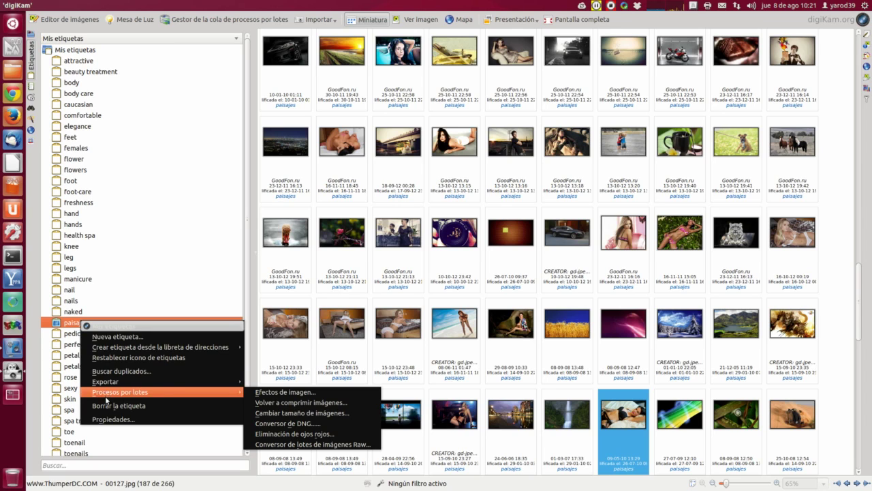
left_click(113, 420)
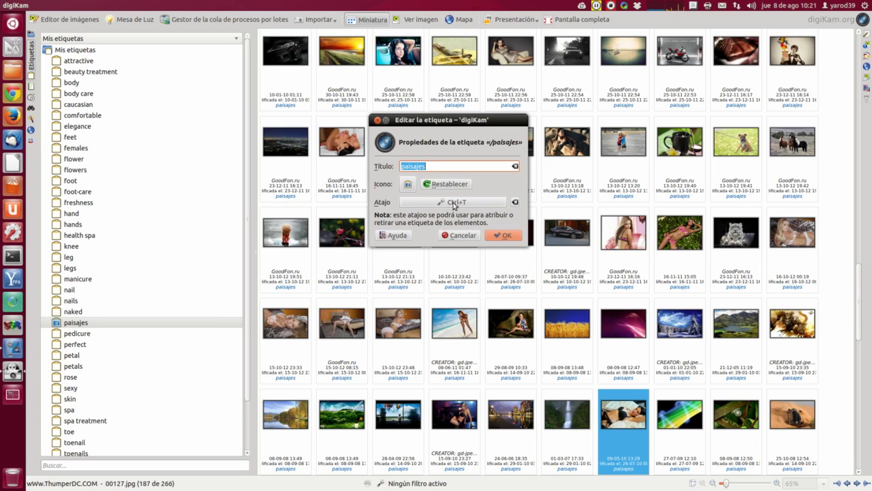
left_click(504, 236)
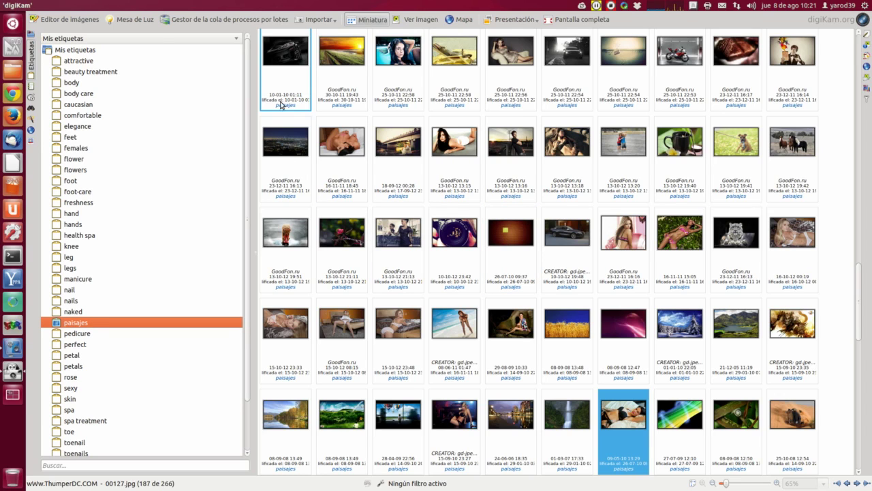
Open the import window for the Ext Hard Disk USB drive and close it
left_click(369, 20)
left_click(319, 19)
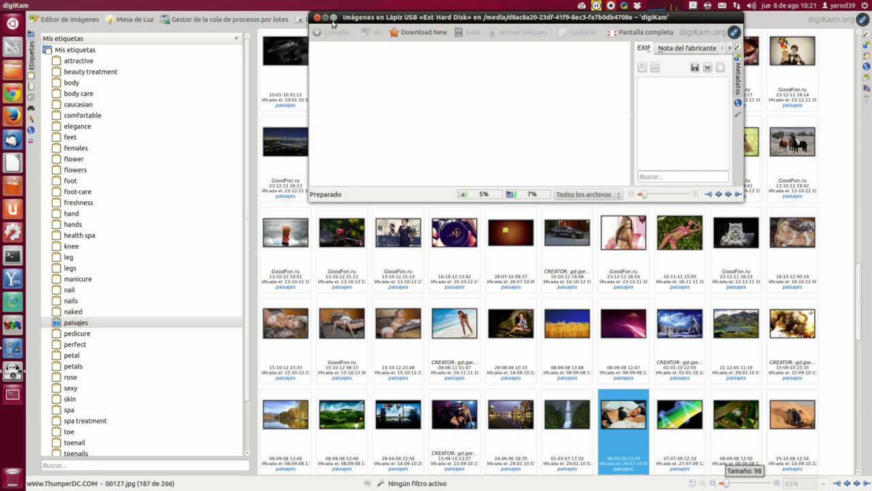
left_click(317, 18)
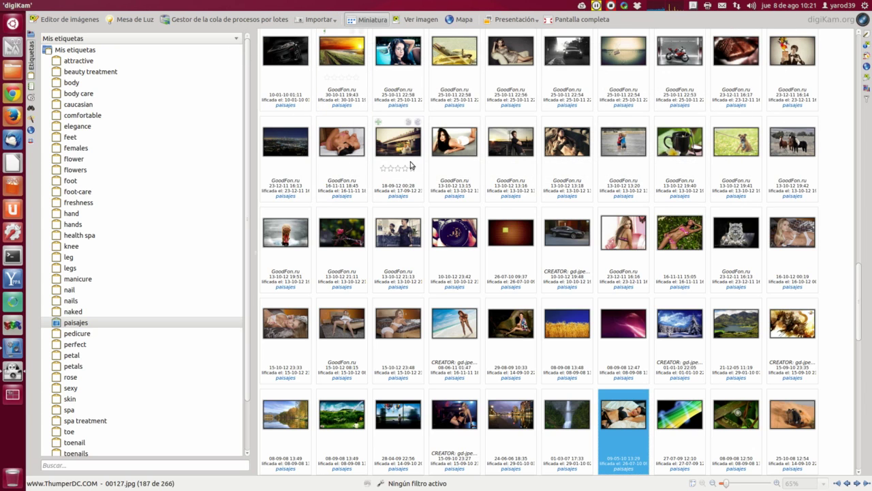
Select 00075.jpg among the paisajes pictures and close the program
left_click_drag(442, 148, 416, 55)
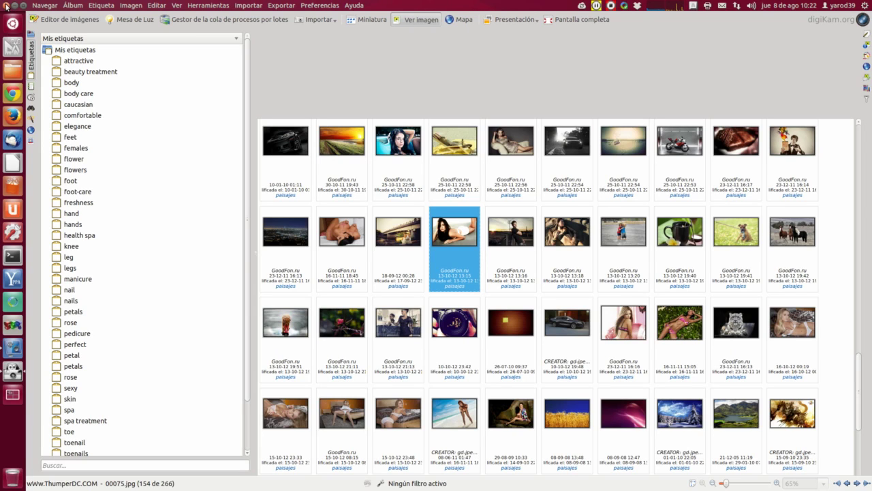
left_click(6, 5)
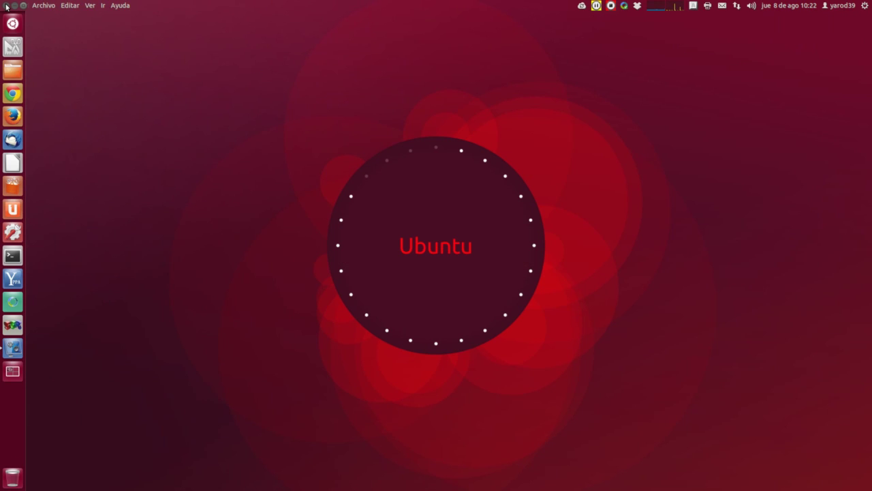